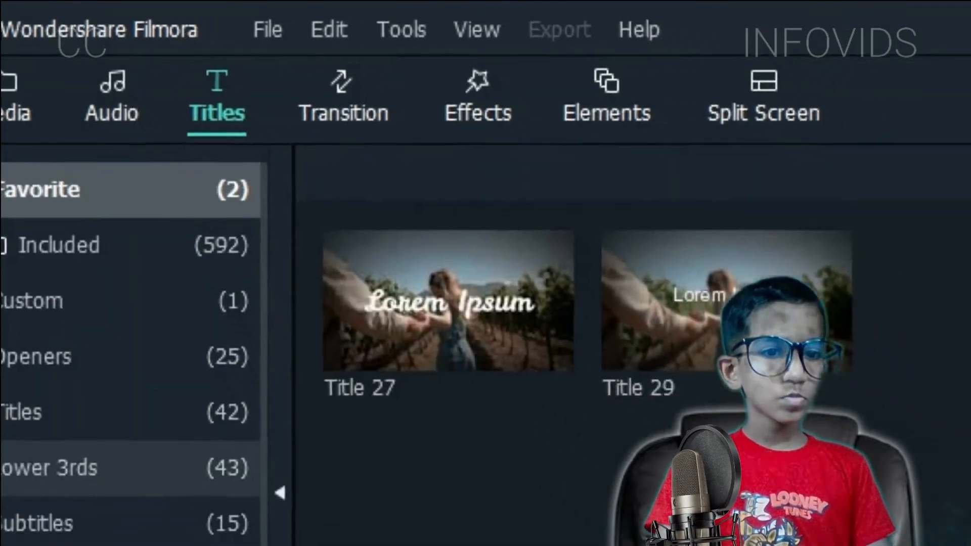
Place the Default Title at the start of the first video track and change its text to FLAME
scroll(274, 203, "down", 10)
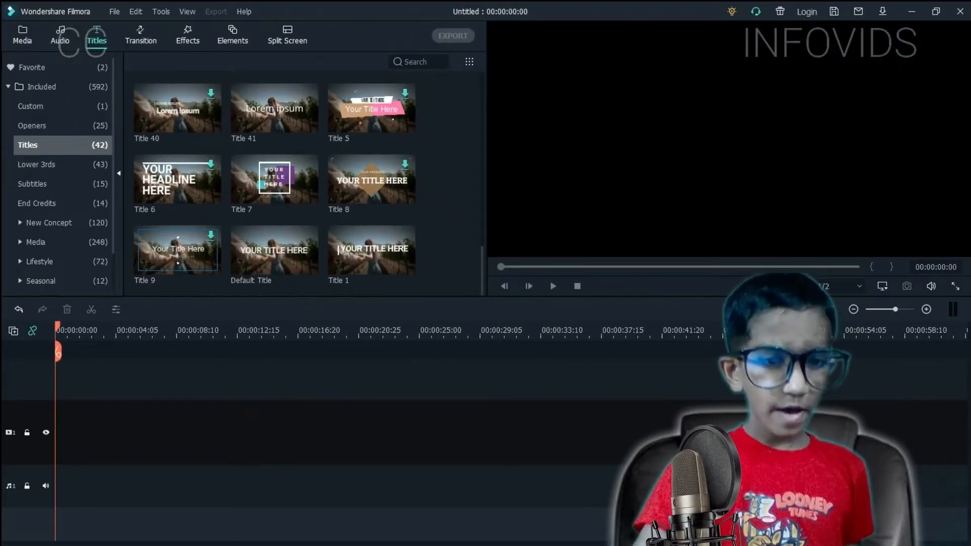
left_click_drag(274, 251, 85, 430)
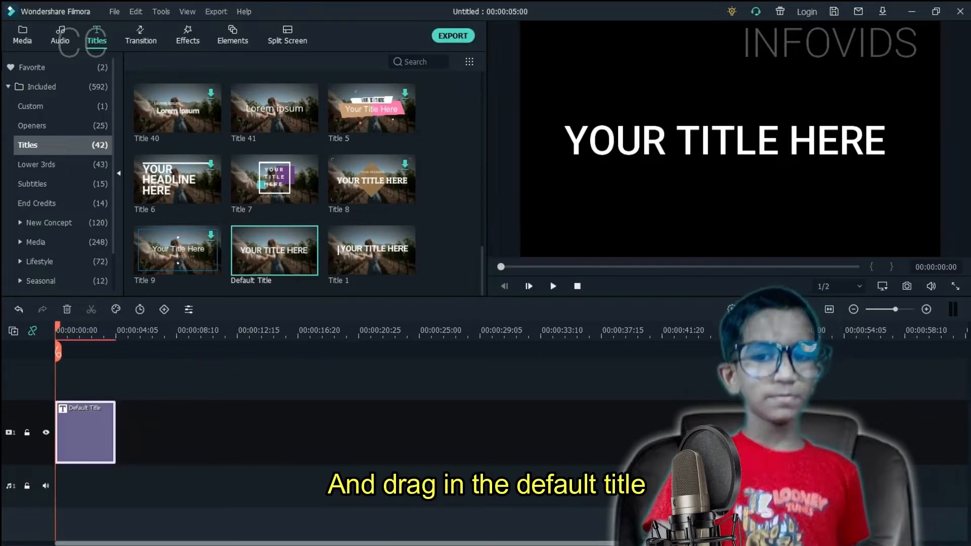
double_click(85, 432)
triple_click(255, 121)
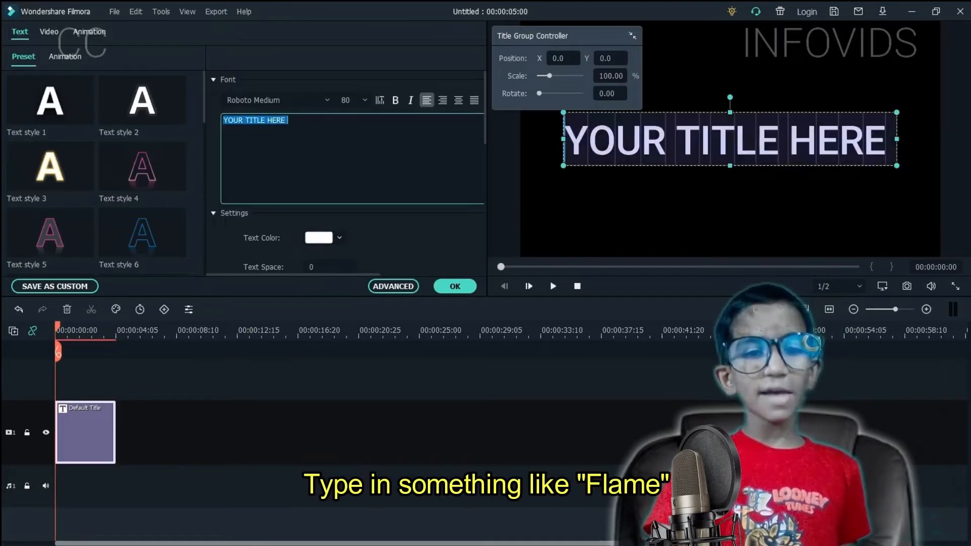
type("FLM")
key("BackSpace")
type("AME")
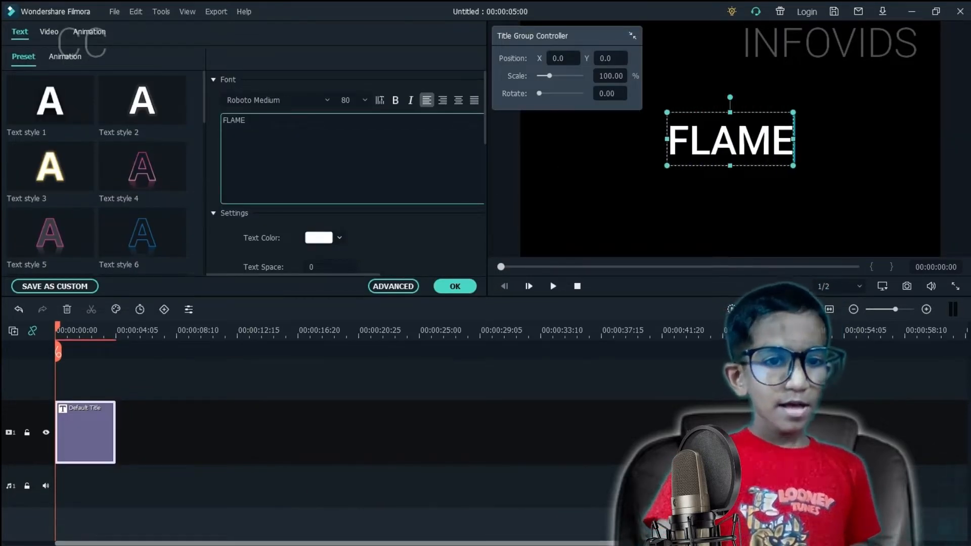
Set the title's font to Mark Pro Heavy
left_click(273, 100)
type("FO")
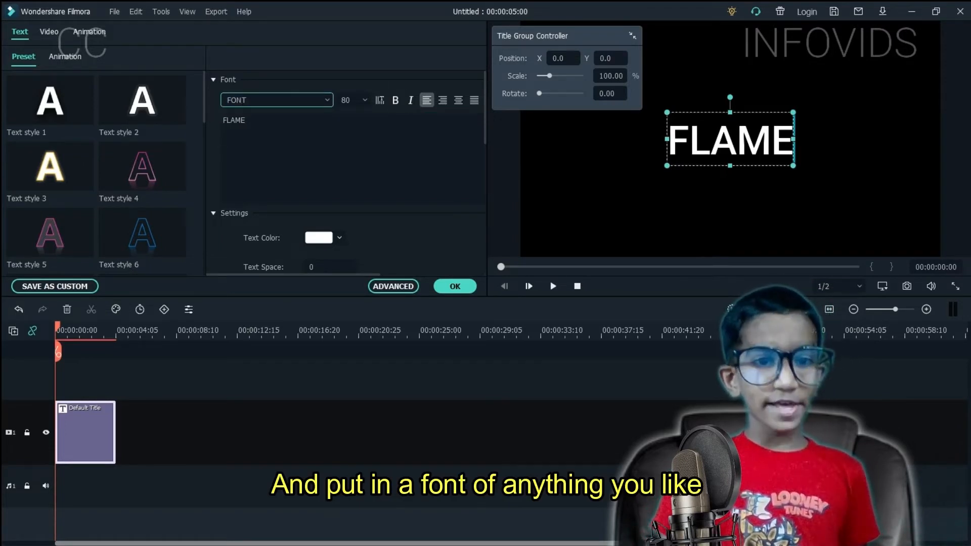
type("NT")
key("BackSpace")
key("BackSpace")
key("BackSpace")
type("Mark")
key("Return")
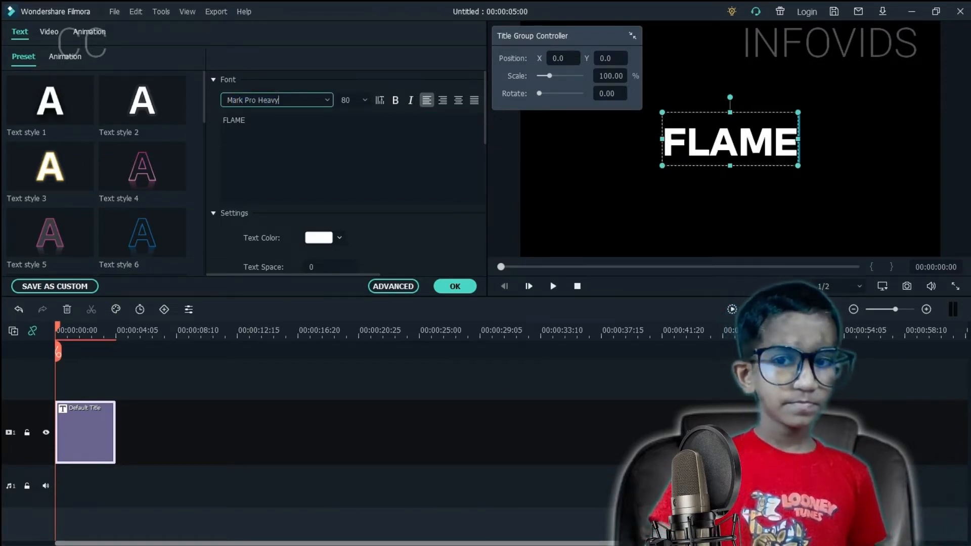
Set the title's text space to 7 and apply the title edits
scroll(349, 172, "down", 2)
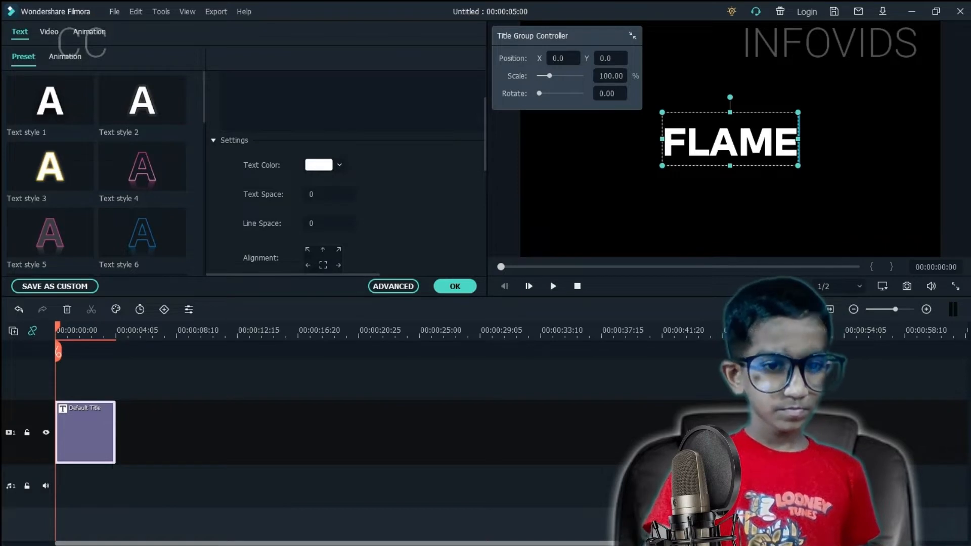
scroll(345, 172, "down", 3)
scroll(329, 85, "up", 6)
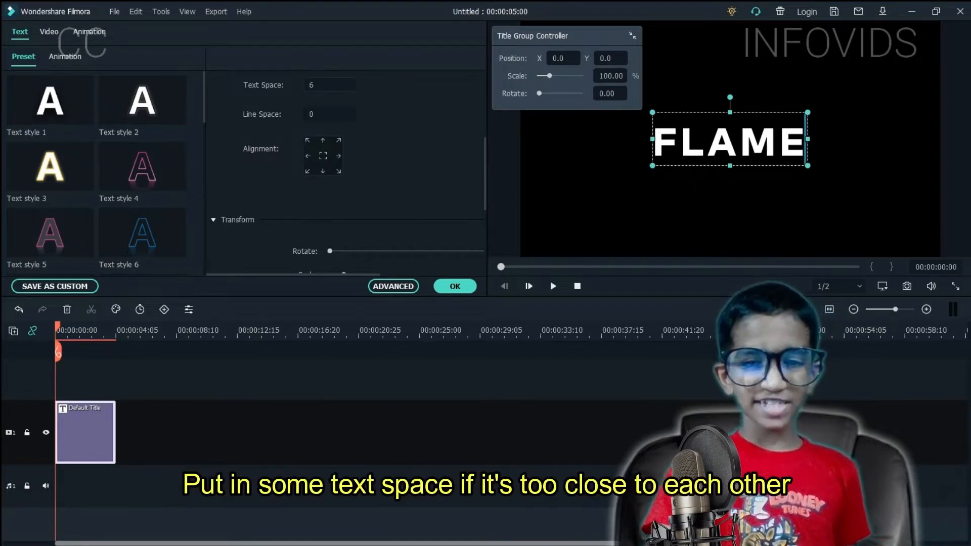
scroll(328, 85, "up", 1)
left_click(303, 430)
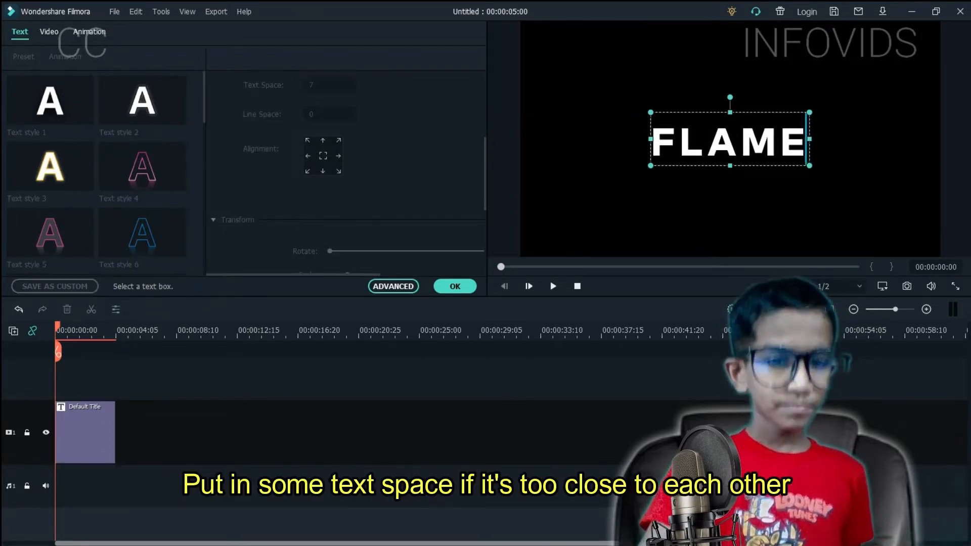
left_click(455, 287)
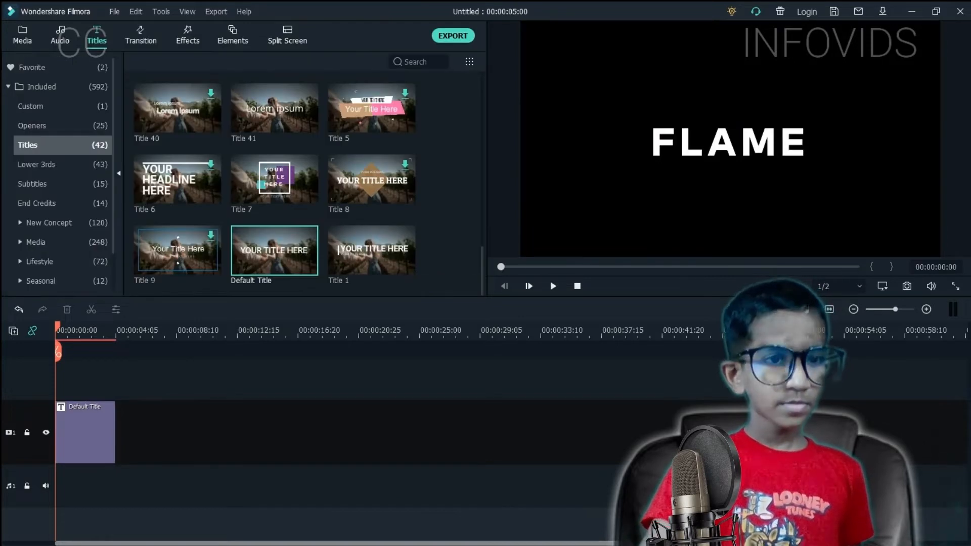
Move the title to the second video track and place the Black sample color beneath it, matching the title's length
left_click(22, 36)
left_click_drag(85, 433, 85, 378)
left_click(202, 455)
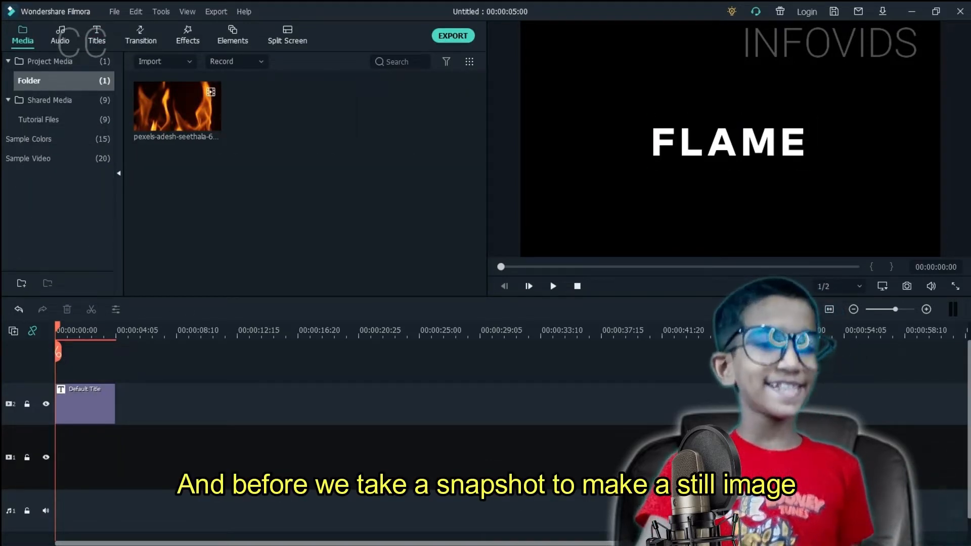
left_click(45, 139)
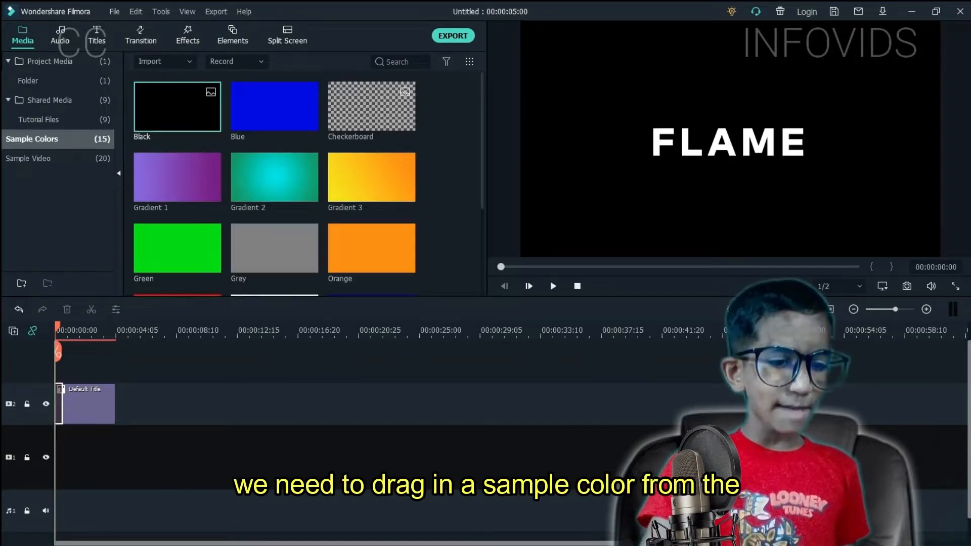
left_click_drag(59, 405, 115, 460)
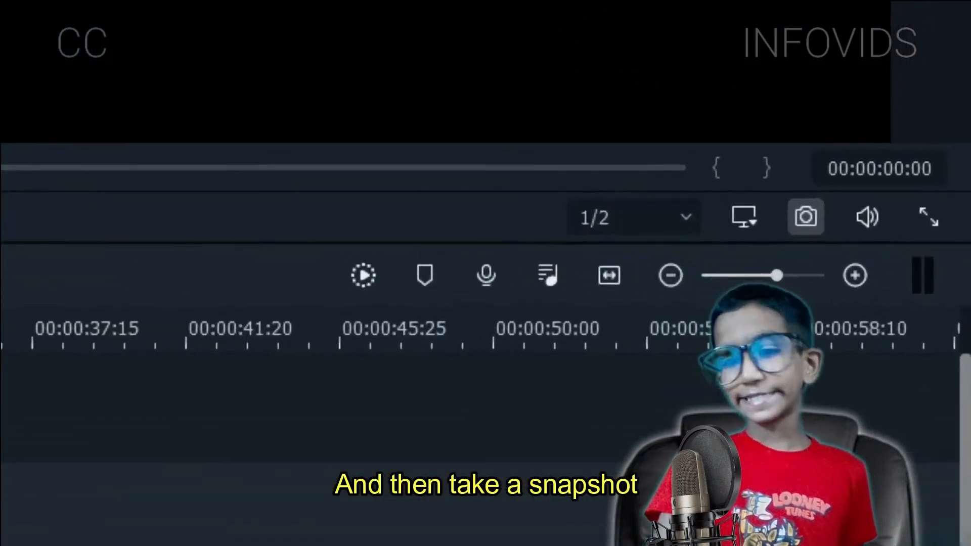
Take a snapshot of the title frame at Full preview quality and rename the resulting image Flame Text
left_click(907, 286)
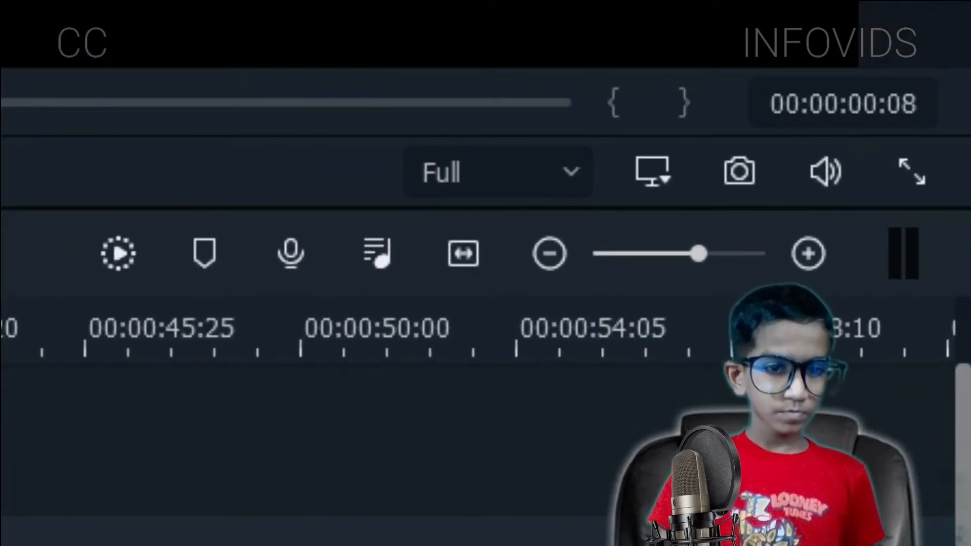
key("Delete")
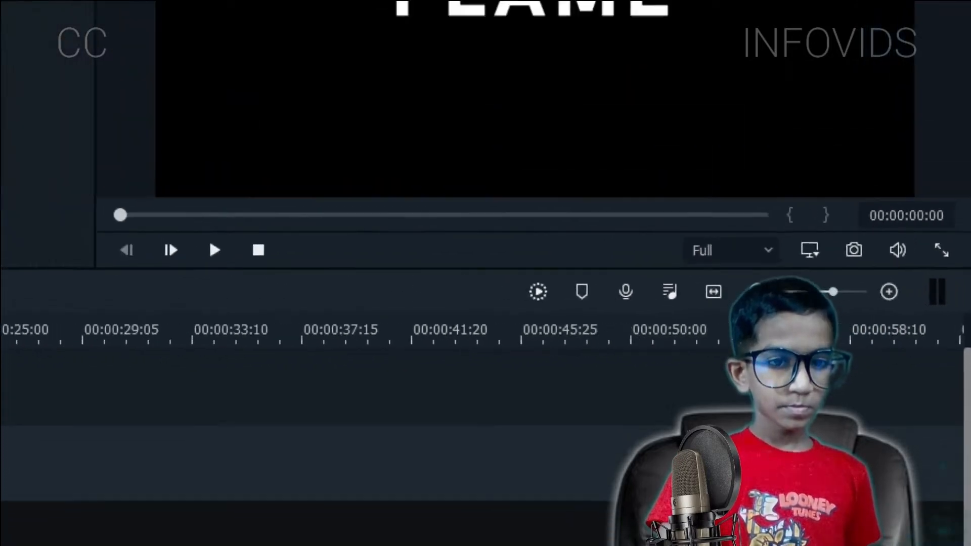
right_click(254, 135)
left_click(284, 291)
type("Flame")
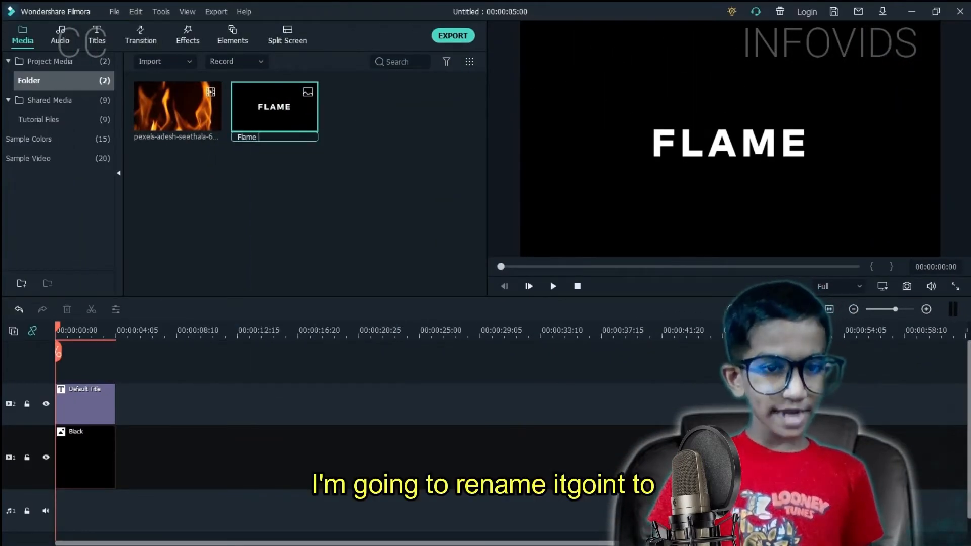
type(" Text")
key("Return")
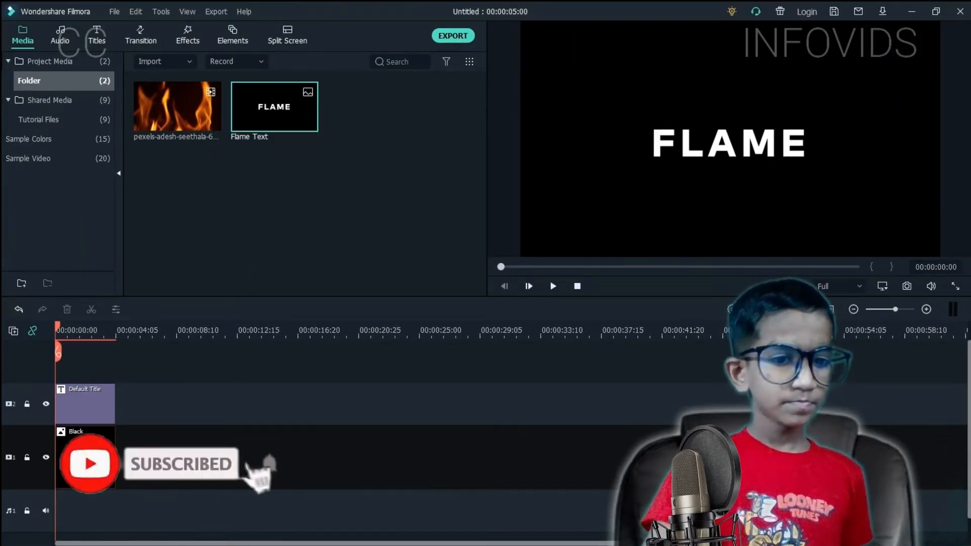
Clear all clips from the timeline and place the Flame Text image on the second video track, extended to about 16 seconds
key("ctrl+a")
key("Delete")
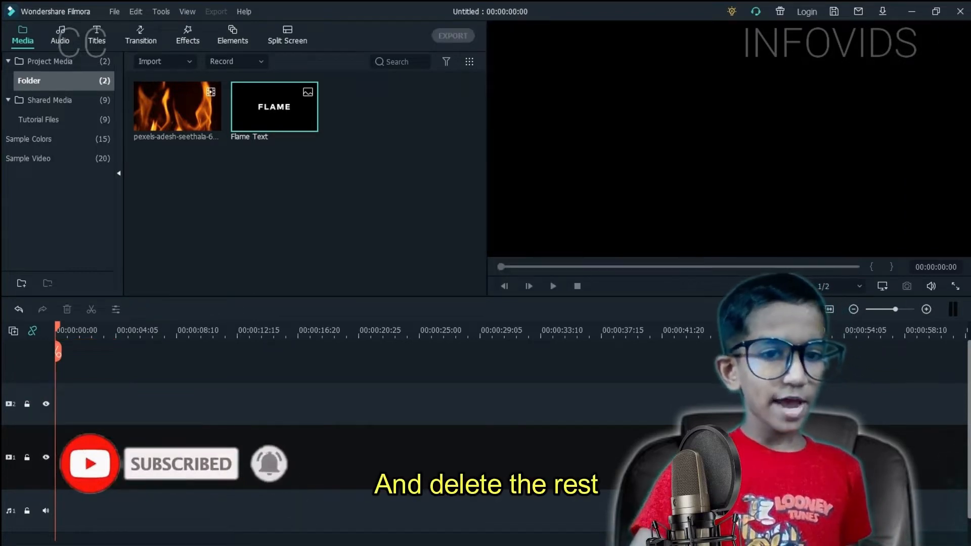
left_click_drag(130, 361, 217, 405)
left_click(283, 458)
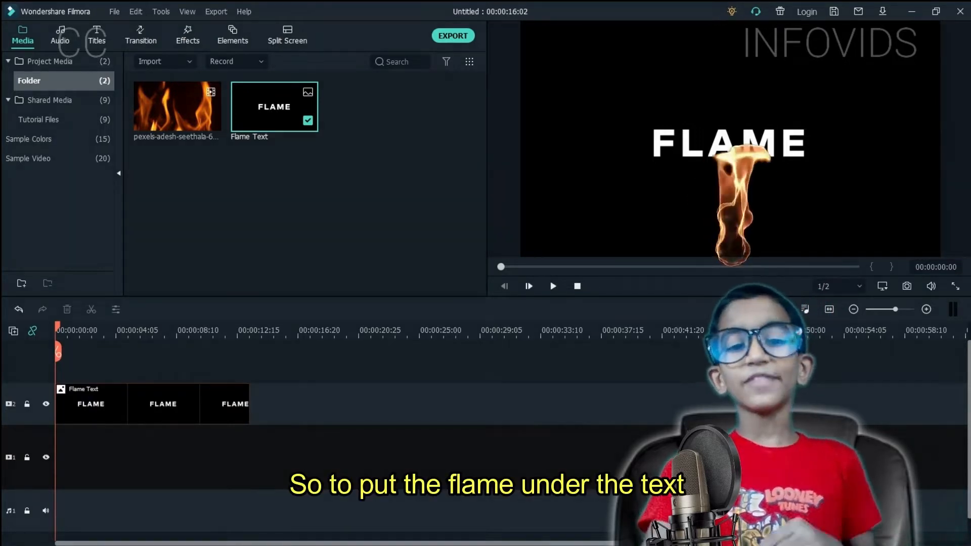
Place the flame video at the start of the first video track, beneath the Flame Text image
left_click(177, 106)
left_click_drag(177, 107, 60, 433)
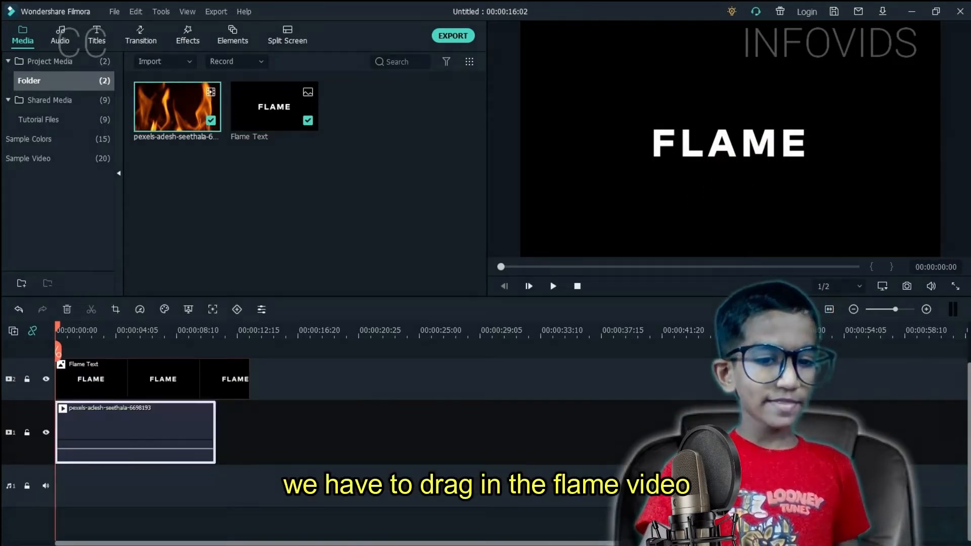
left_click(283, 432)
Try Screen and Darken as the Flame Text clip's blending mode, apply Multiply instead, and play back the result
left_click(152, 379)
double_click(151, 380)
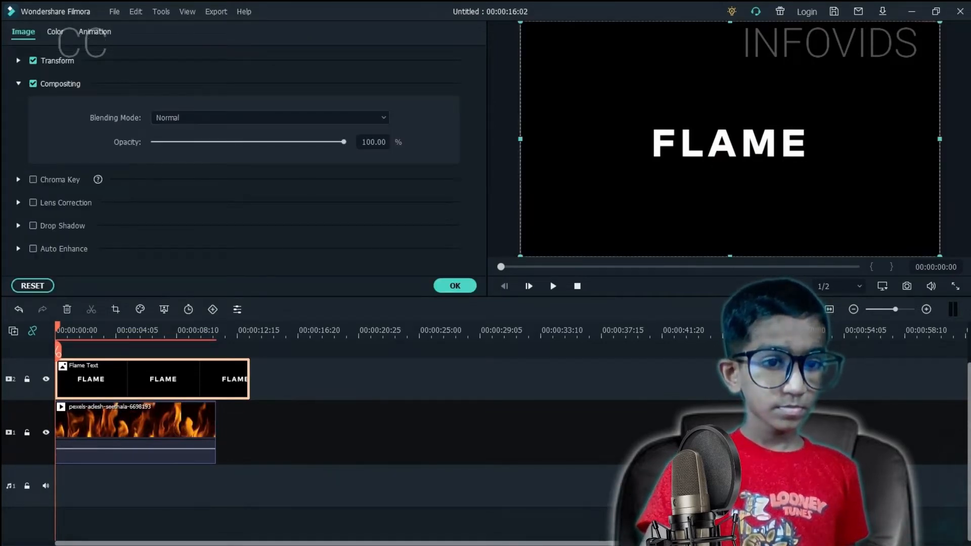
left_click(270, 118)
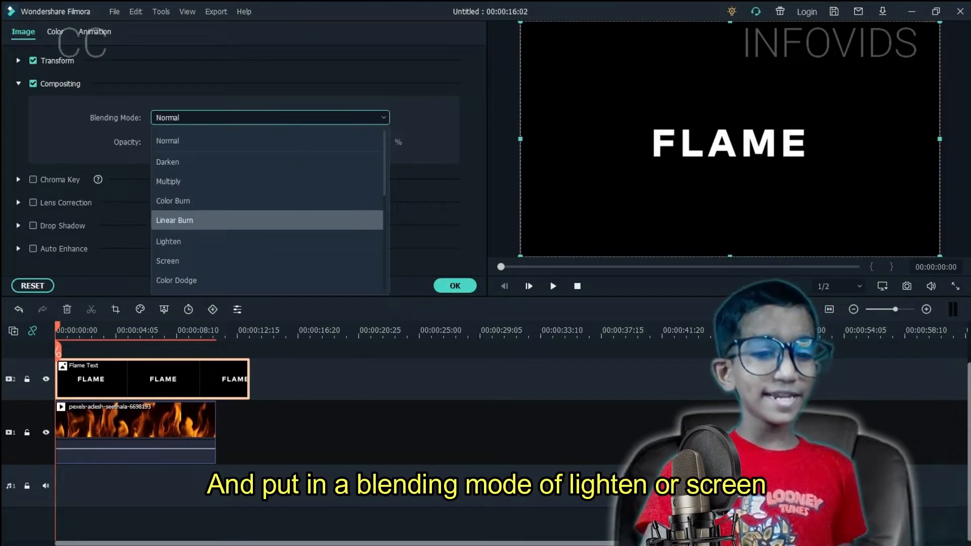
left_click(202, 260)
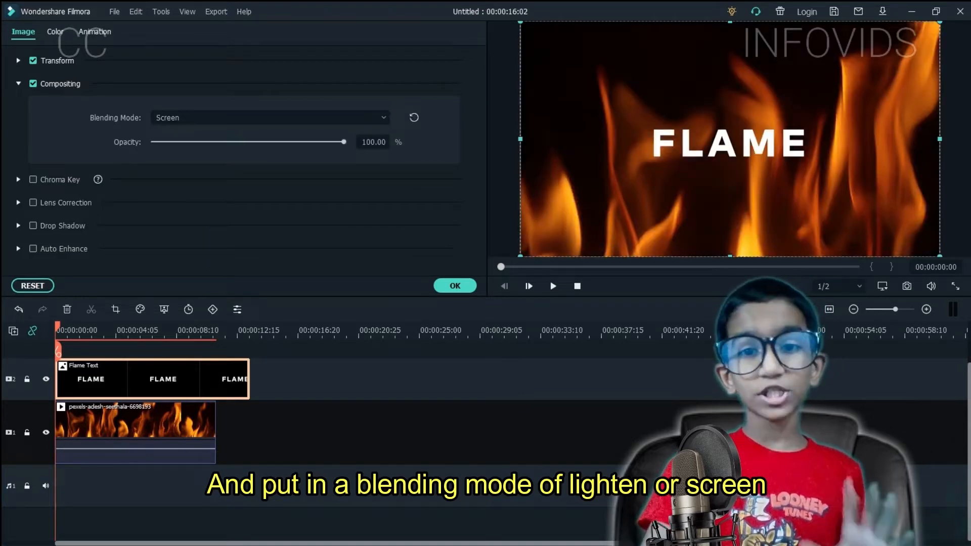
left_click(270, 118)
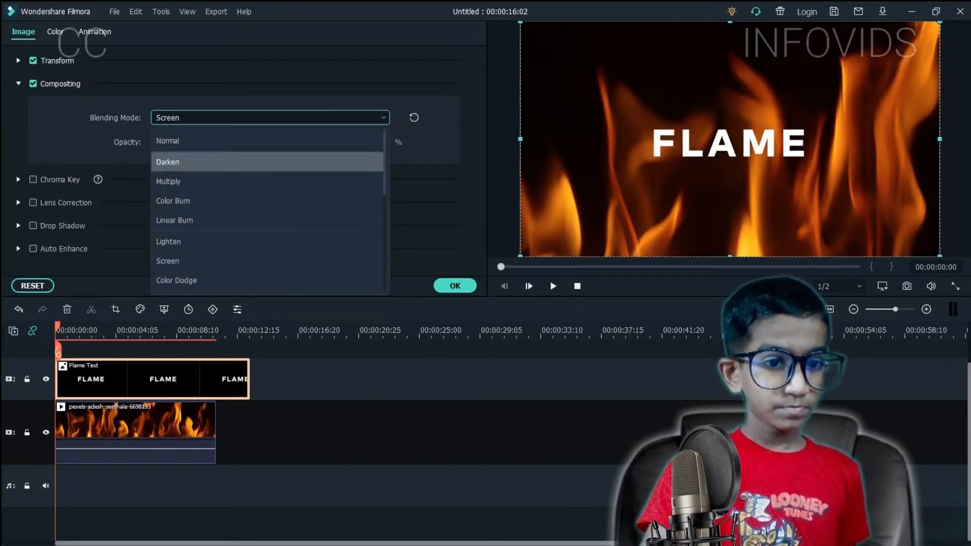
left_click(202, 162)
left_click(270, 118)
left_click(202, 180)
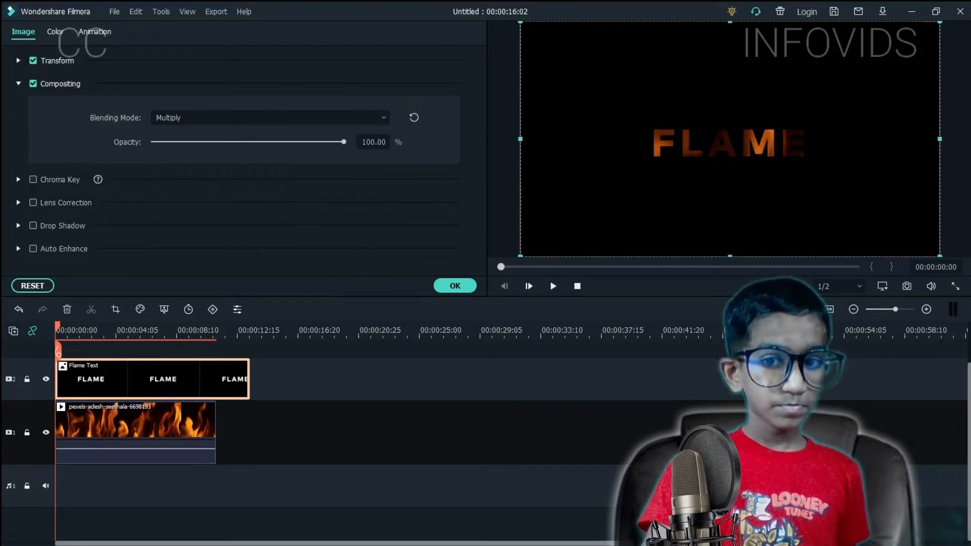
left_click(344, 435)
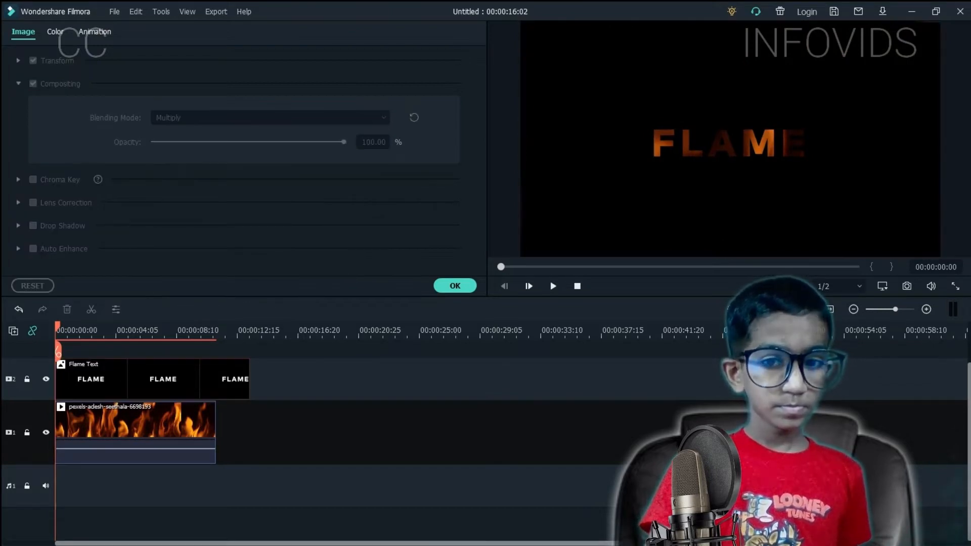
left_click(455, 286)
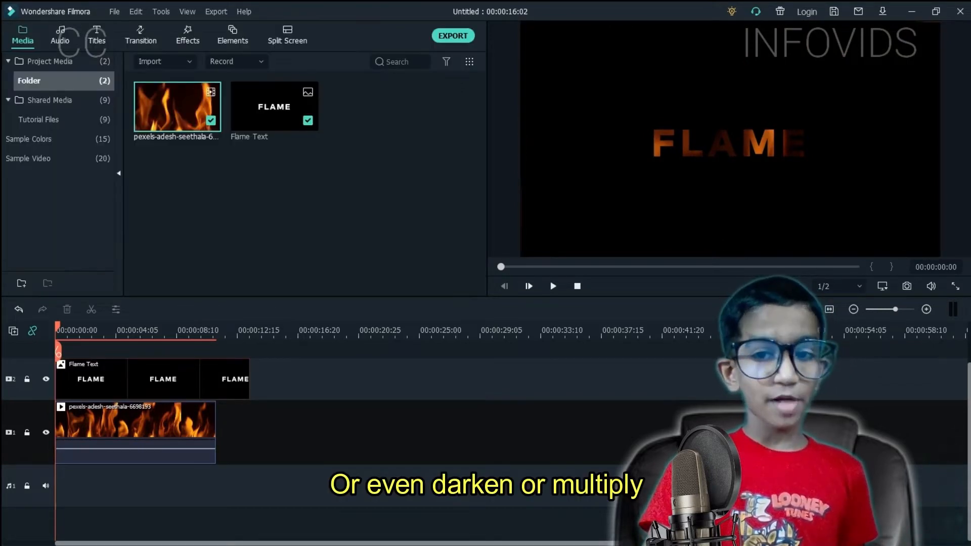
key("space")
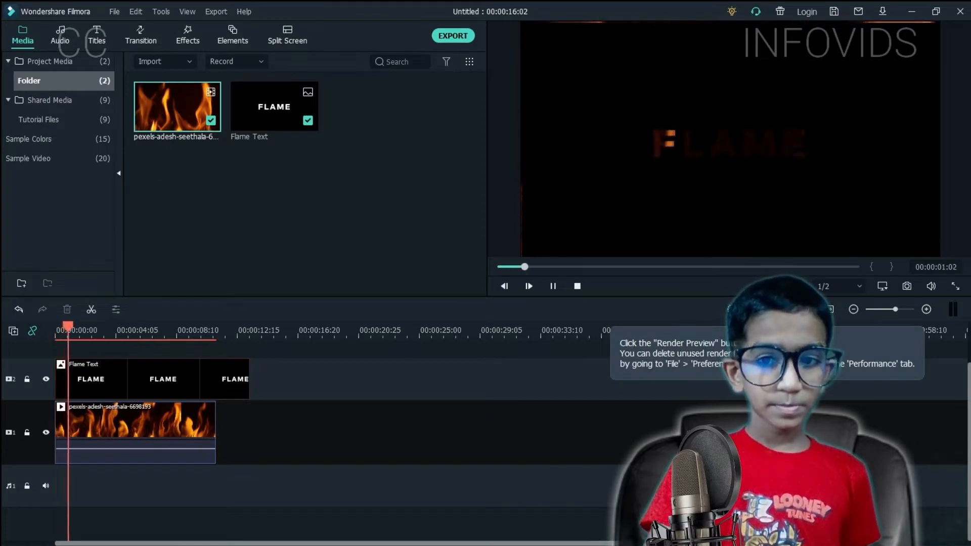
key("space")
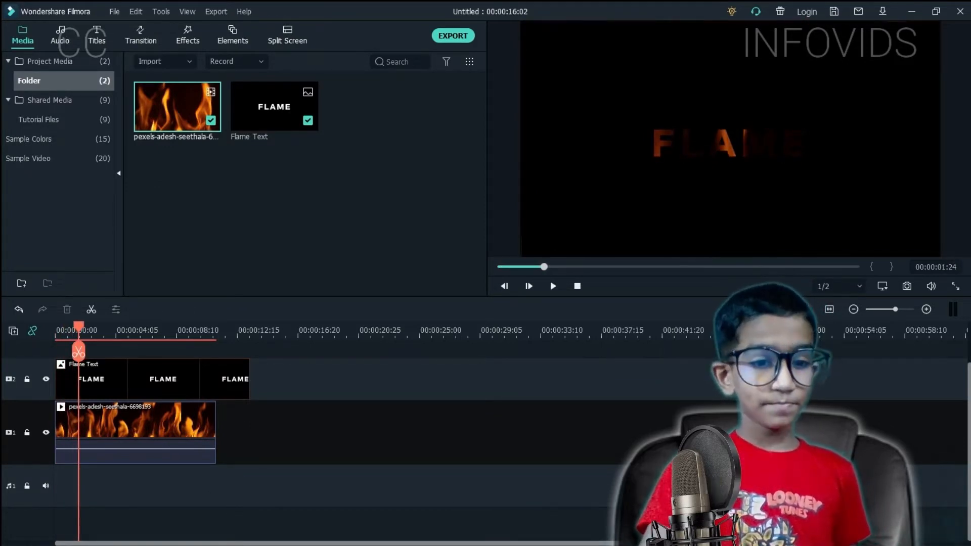
Scale up the Flame Text clip in its transform settings so the lettering fills more of the frame
double_click(152, 379)
left_click(18, 61)
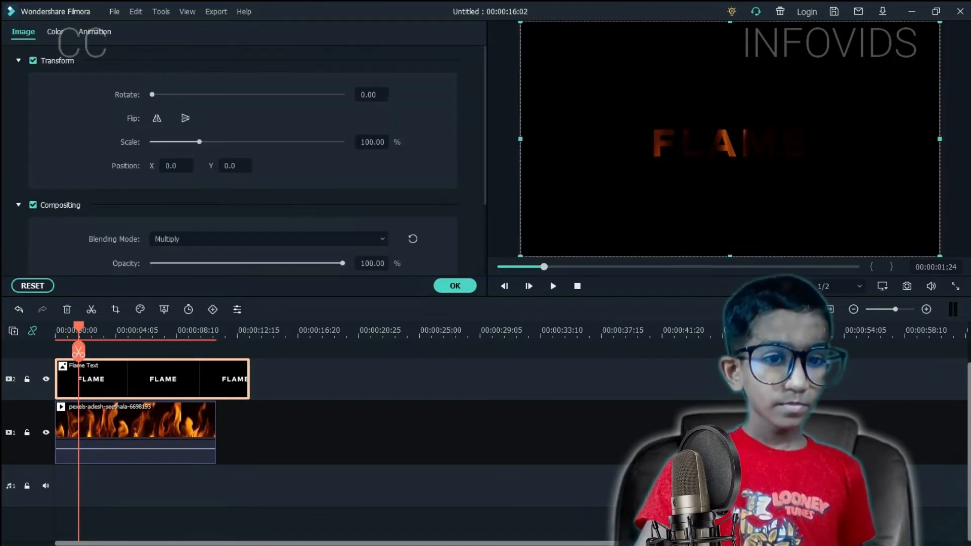
left_click_drag(199, 143, 224, 142)
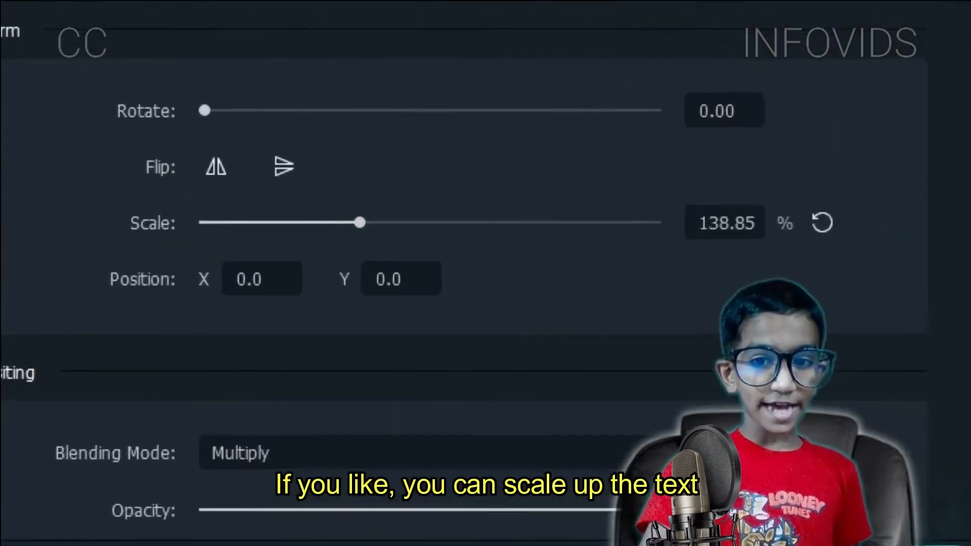
left_click_drag(438, 248, 425, 248)
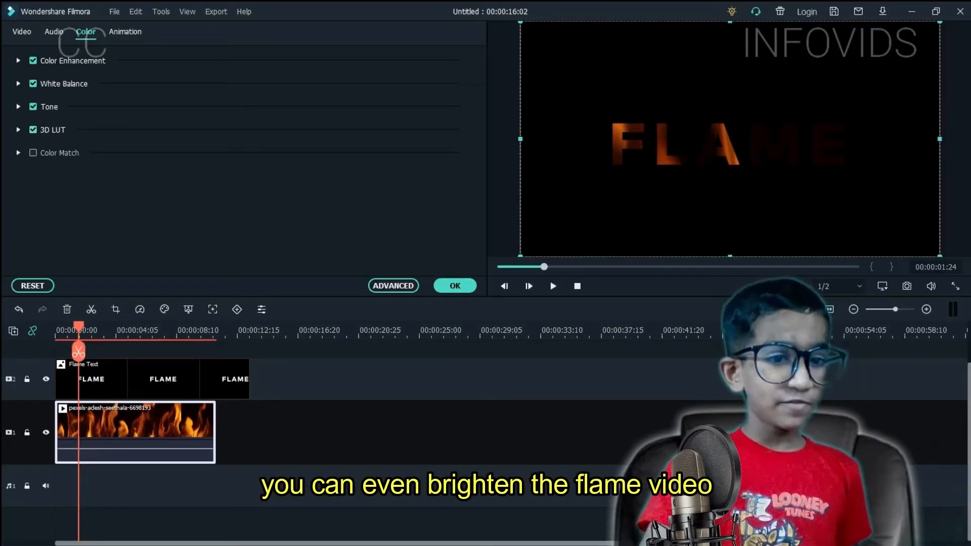
Raise the flame video's brightness to 88 in its tone settings, play the result, and apply the color edits
left_click(18, 107)
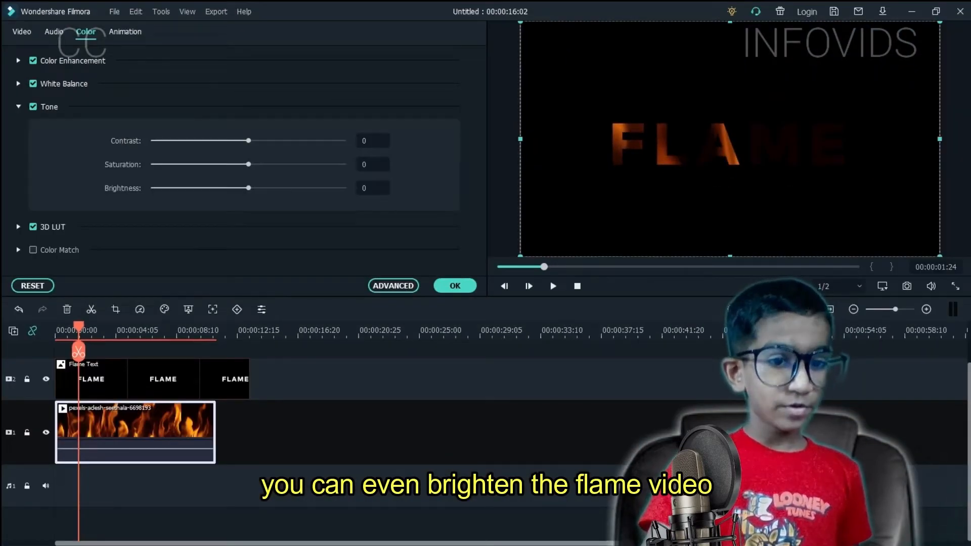
left_click_drag(248, 189, 332, 188)
key("space")
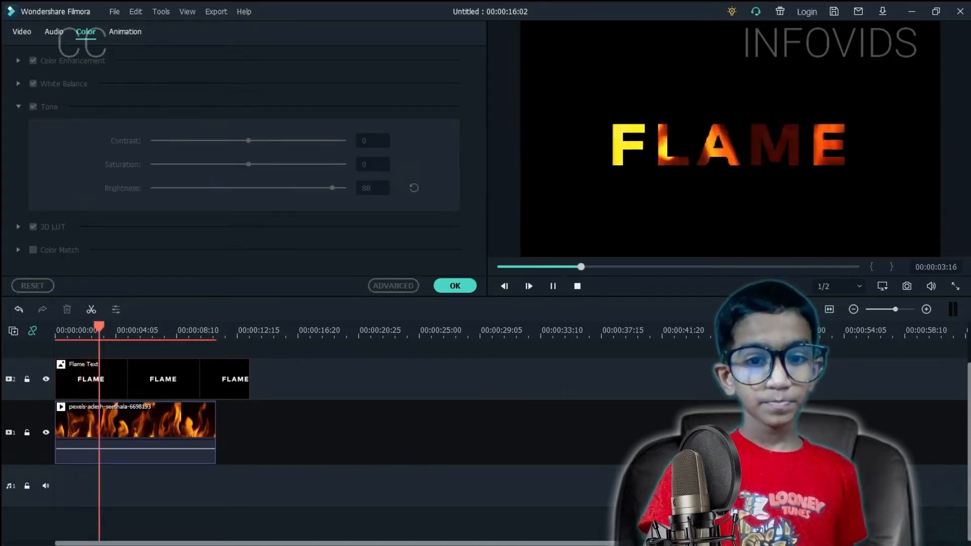
left_click(455, 286)
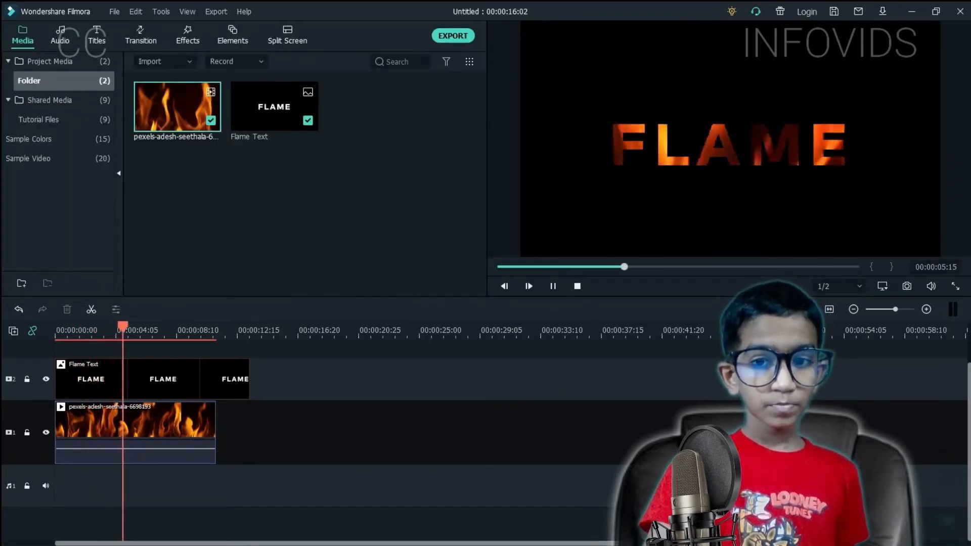
Stop playback and place a second copy of the flame video at the start of the third track, above the Flame Text clip
key("space")
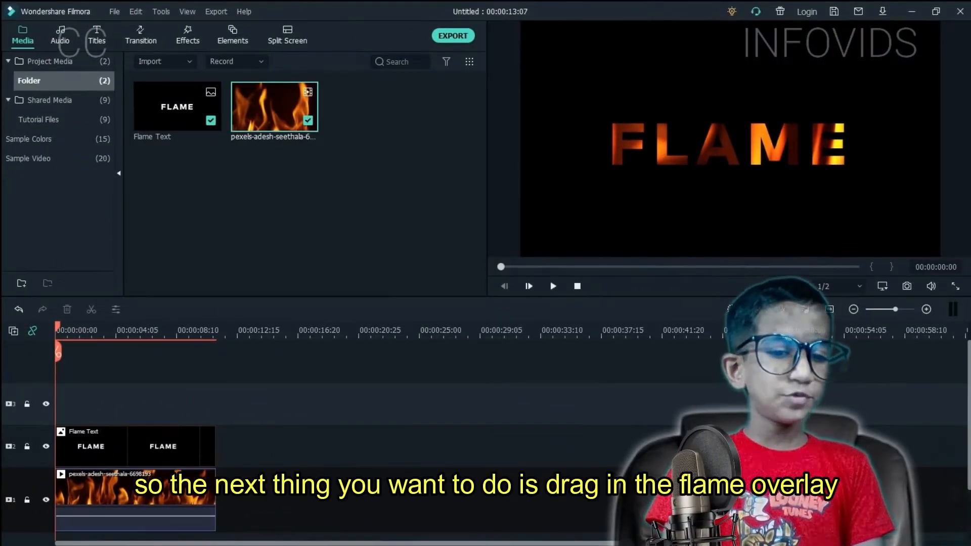
left_click_drag(274, 107, 58, 403)
left_click(263, 404)
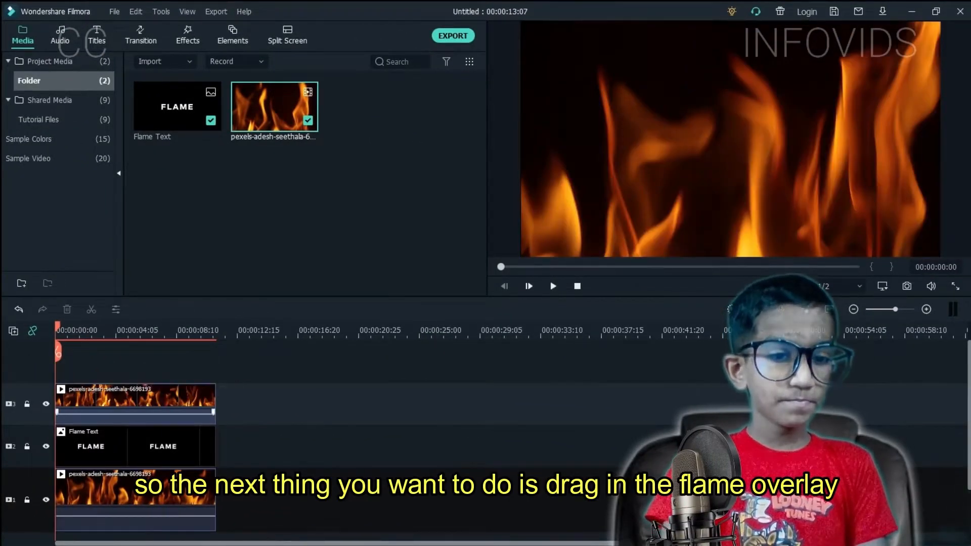
Lower the third-track flame overlay's opacity in its compositing settings and raise its tone brightness to 28
double_click(136, 404)
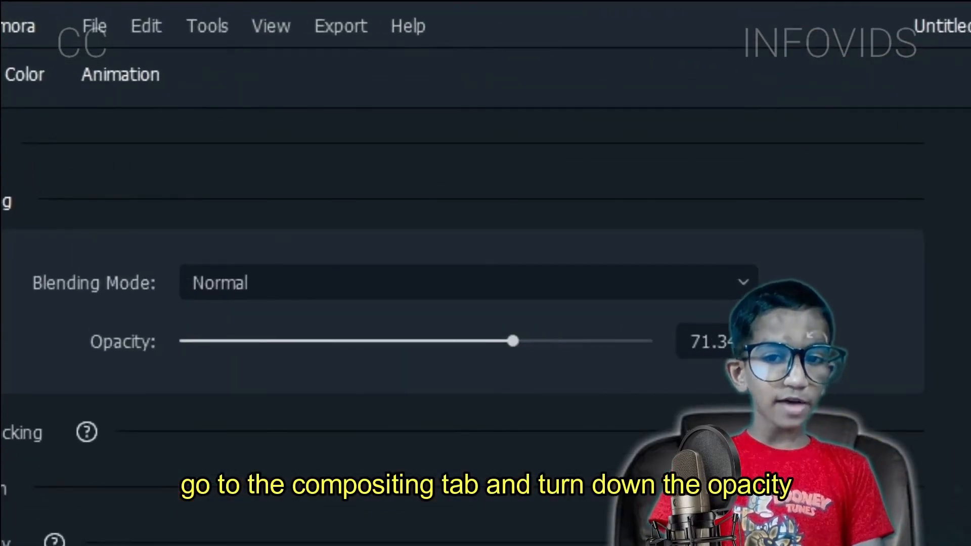
left_click_drag(373, 341, 333, 341)
left_click(469, 282)
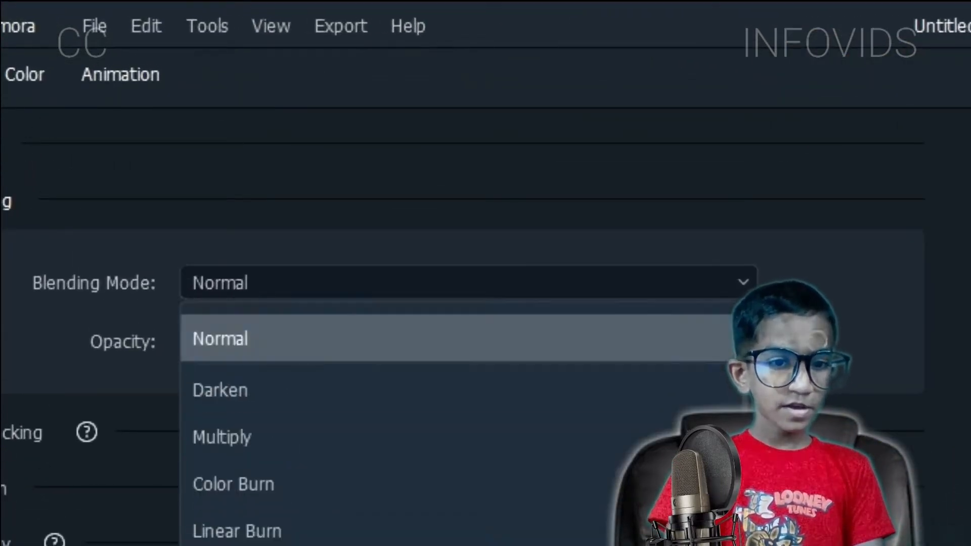
scroll(430, 484, "down", 1)
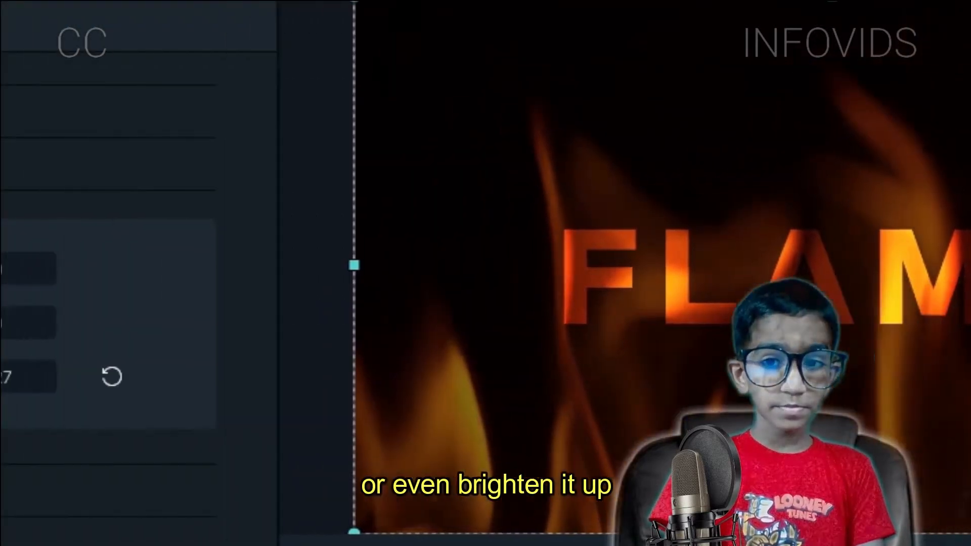
left_click_drag(393, 377, 420, 377)
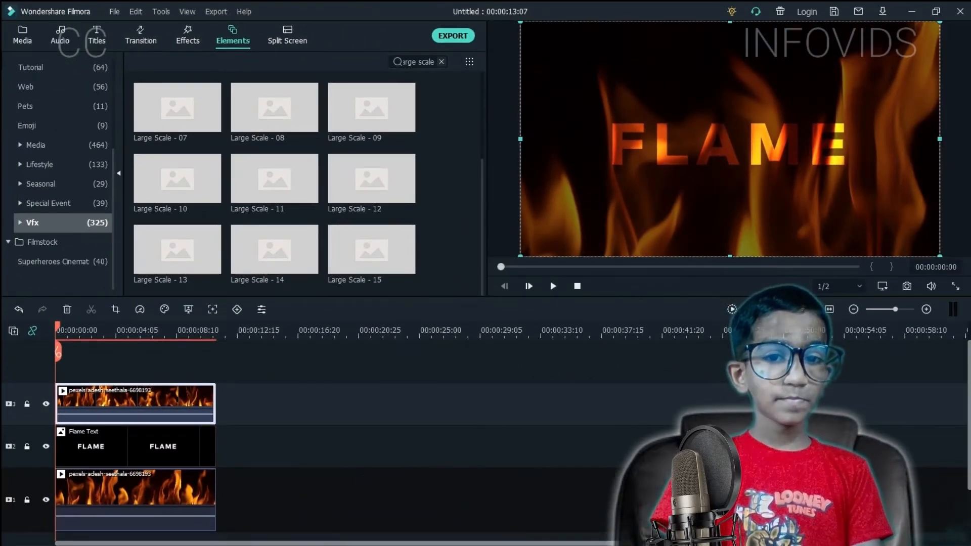
Search the VFX elements for "large scale", preview numbers 12 and 14, and place Large Scale - 13 at the start of a track above the flame overlay
type("lar")
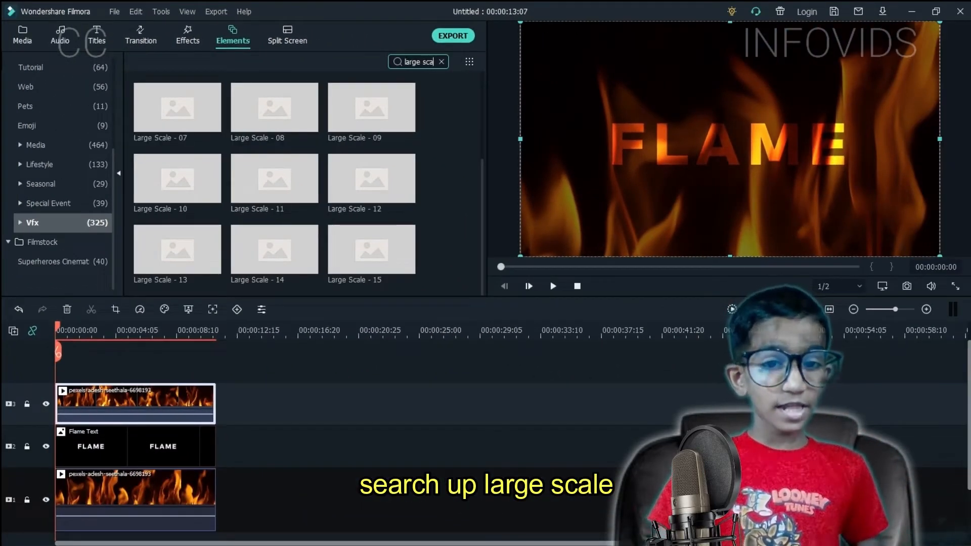
left_click(371, 179)
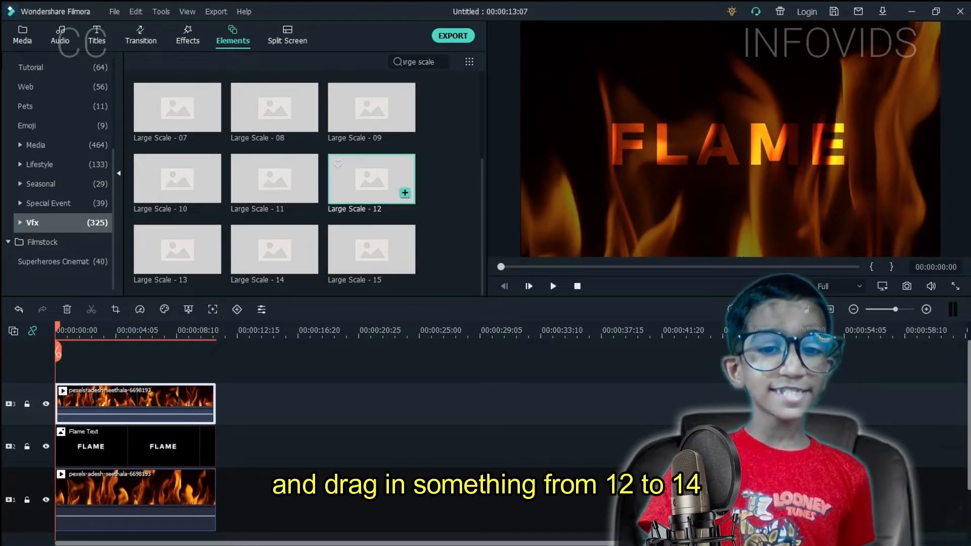
left_click(275, 249)
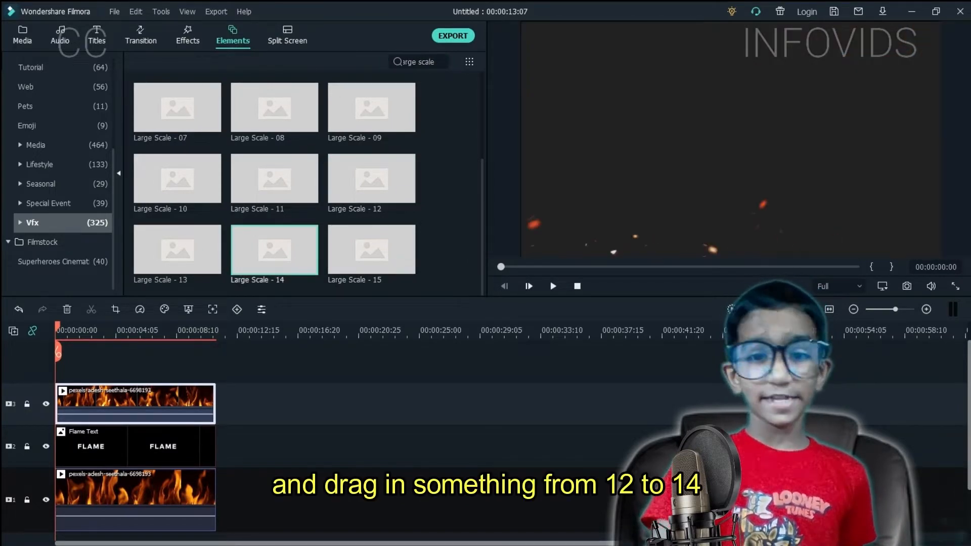
left_click_drag(177, 250, 96, 402)
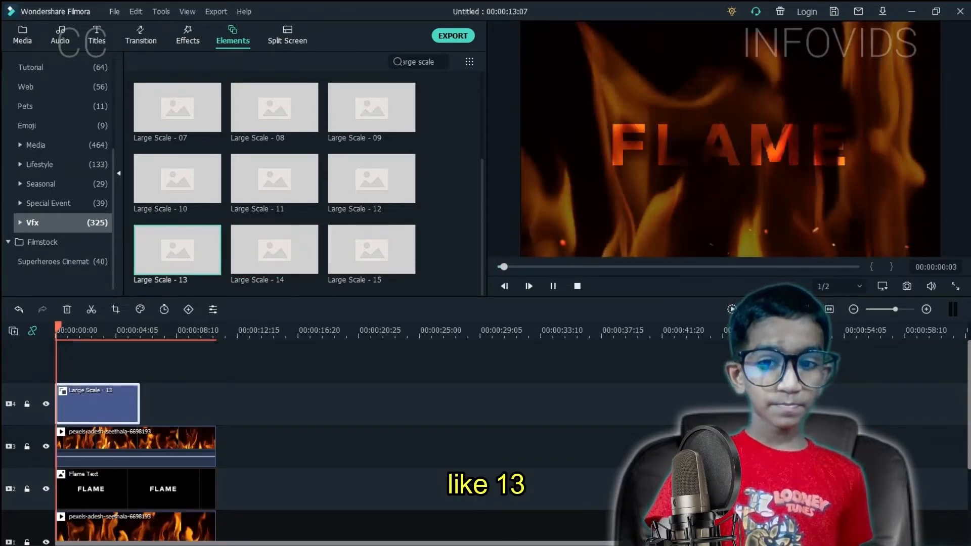
Play back the ember overlay and trim the flame and text clips to end together with Large Scale - 13
scroll(384, 440, "down", 2)
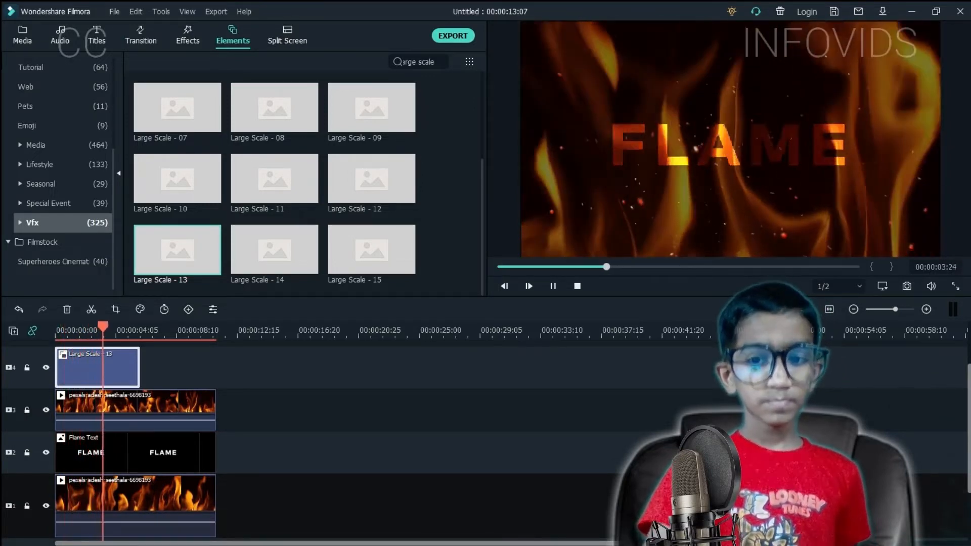
key("space")
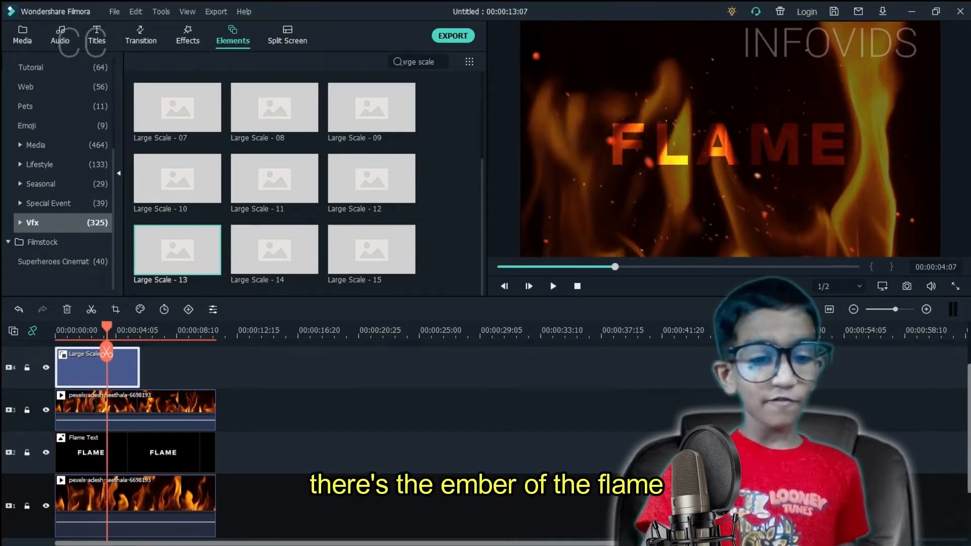
left_click_drag(295, 522, 140, 412)
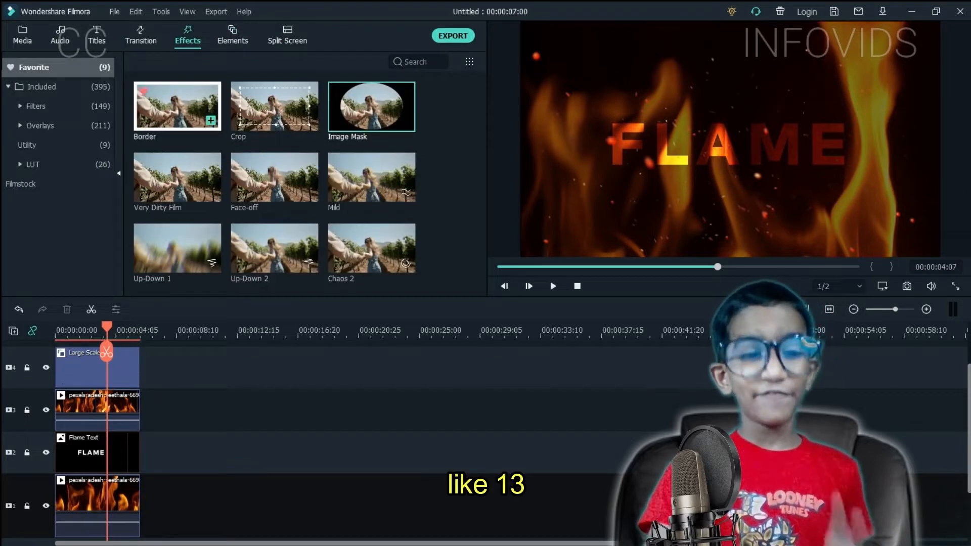
Add the Mild filter from the Shake category above Large Scale - 13, spanning the full length of the clips
left_click(38, 106)
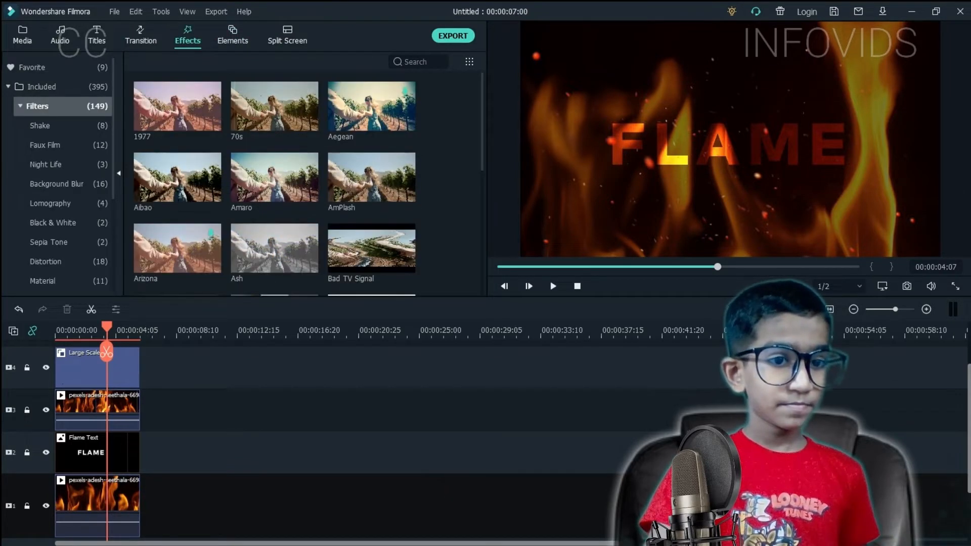
left_click(38, 106)
left_click(37, 106)
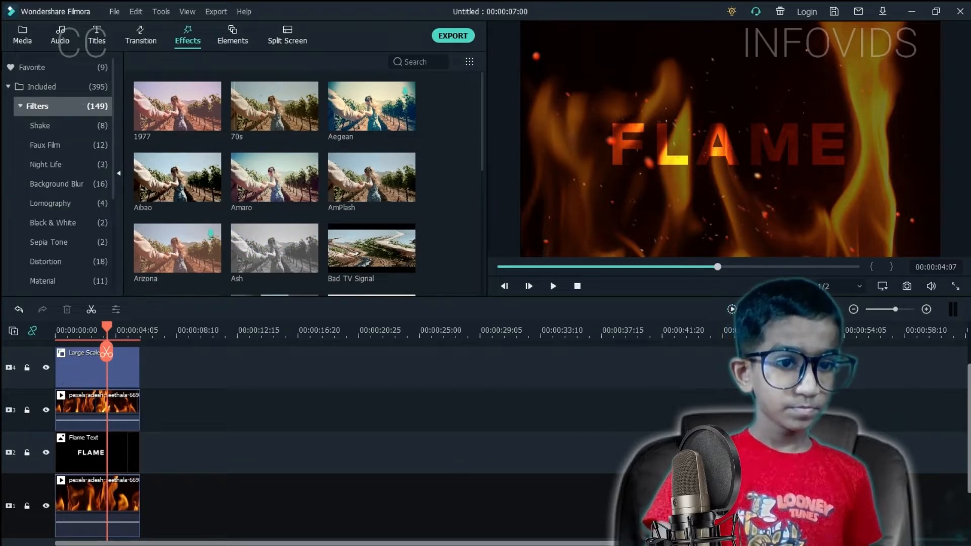
scroll(324, 434, "up", 1)
left_click(40, 125)
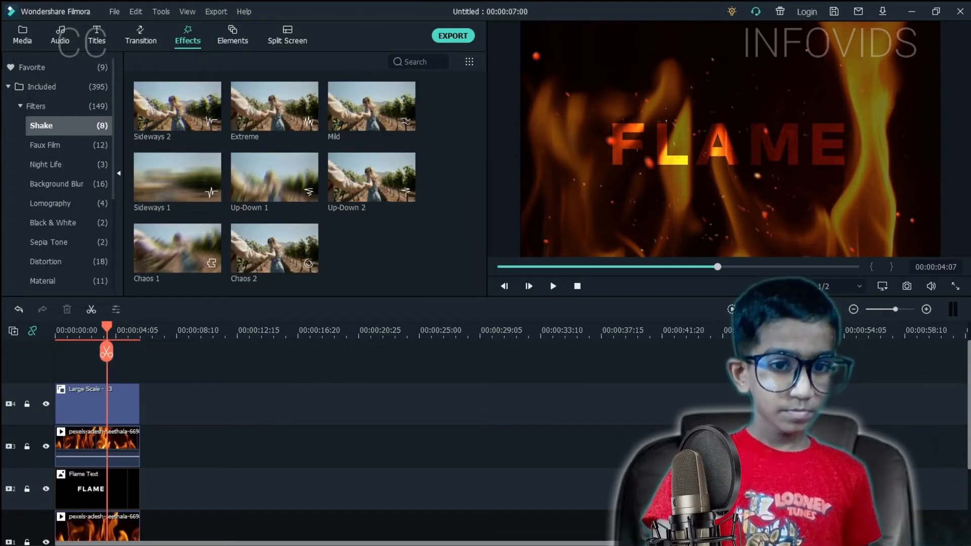
left_click_drag(371, 106, 139, 404)
Set the Mild shake's Position X to 0.06 and Frequency to 0.70, play it from the start, and apply the settings
double_click(121, 405)
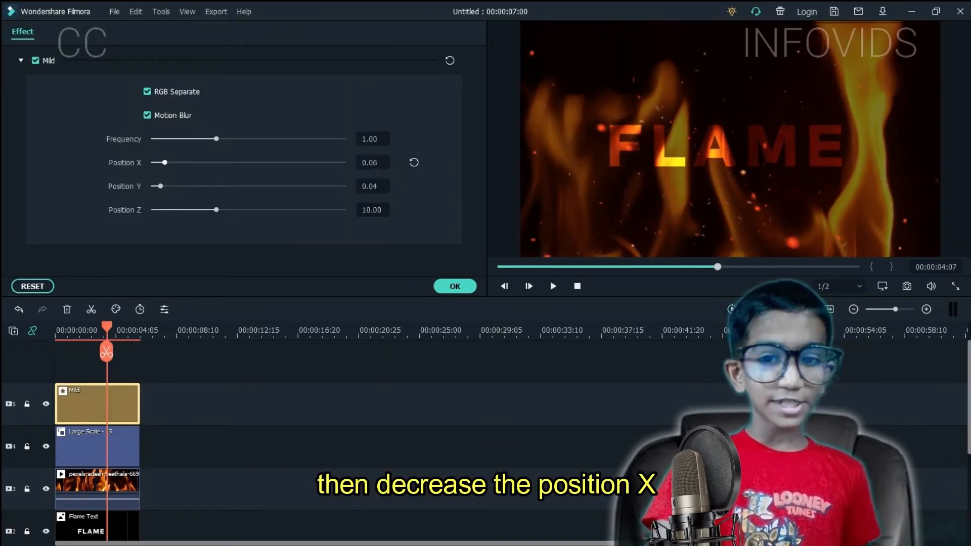
left_click_drag(198, 138, 197, 139)
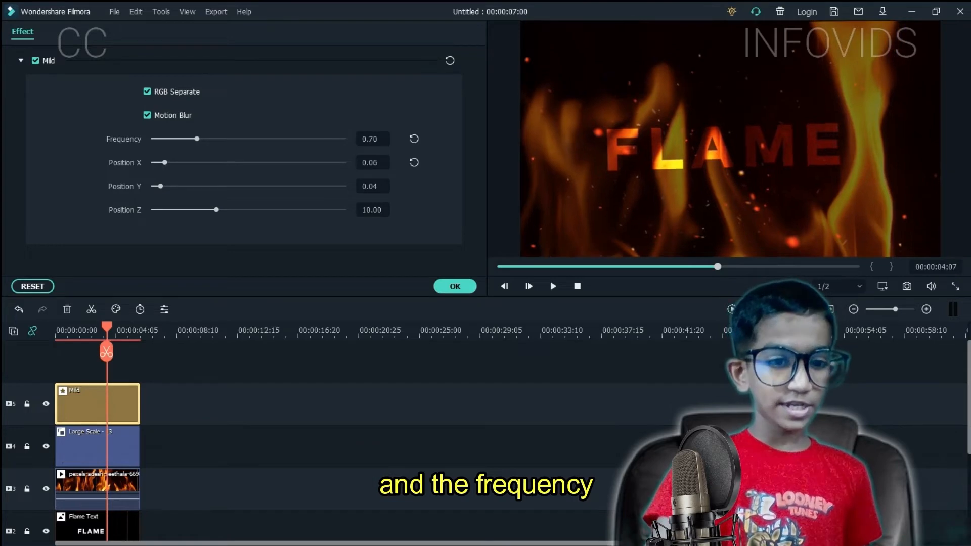
left_click_drag(107, 326, 56, 327)
key("space")
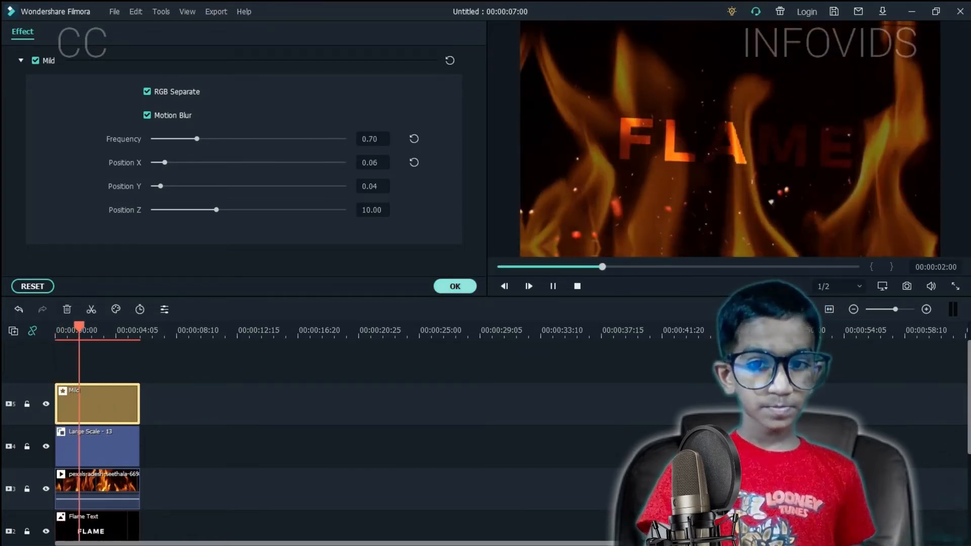
left_click(455, 287)
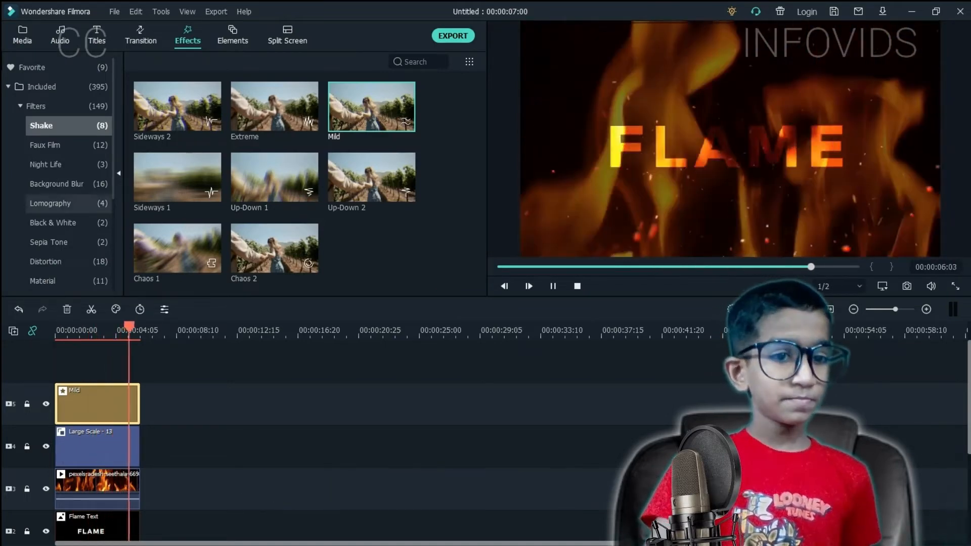
Add the Glitch Lines overlay from the Tv Static category above the Mild effect and extend it to the end of the clips
left_click(20, 106)
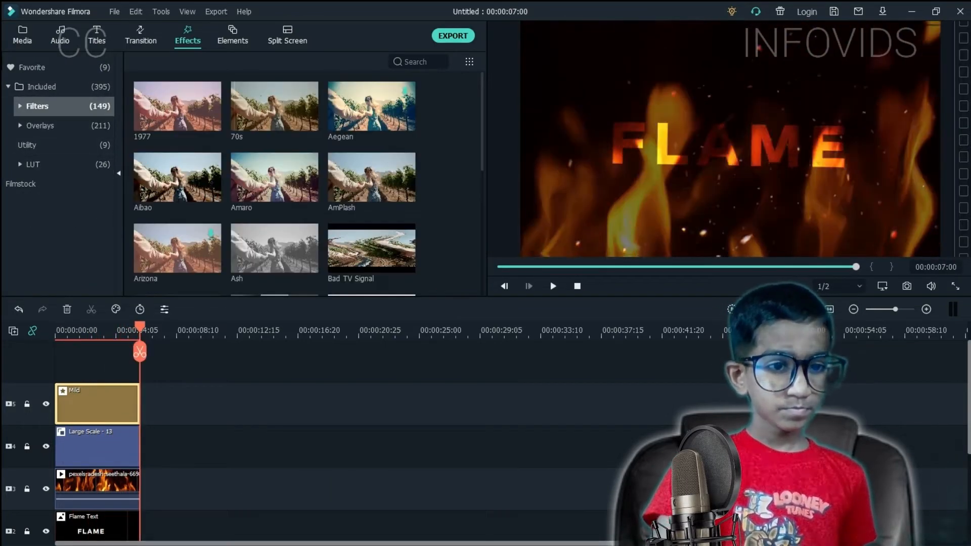
left_click(51, 145)
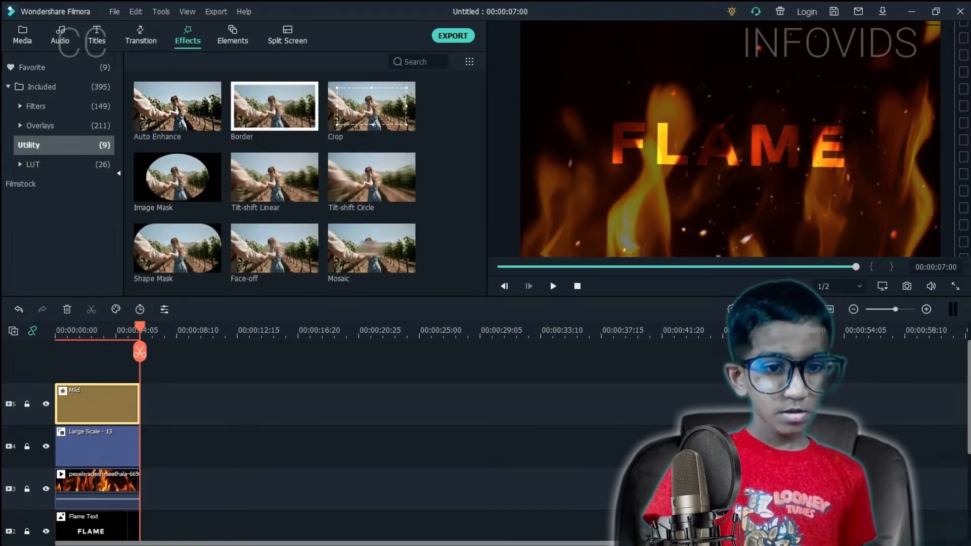
left_click(41, 126)
scroll(61, 177, "down", 3)
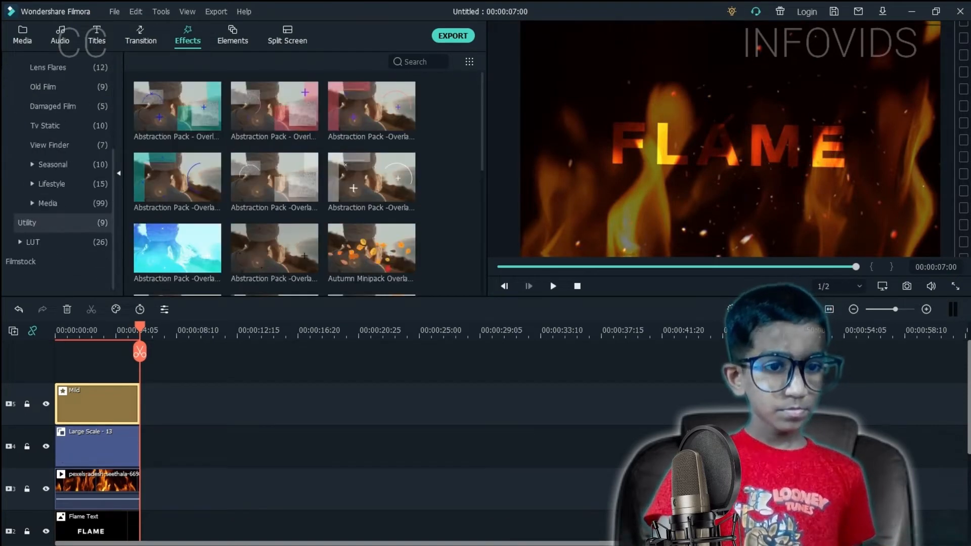
left_click(50, 125)
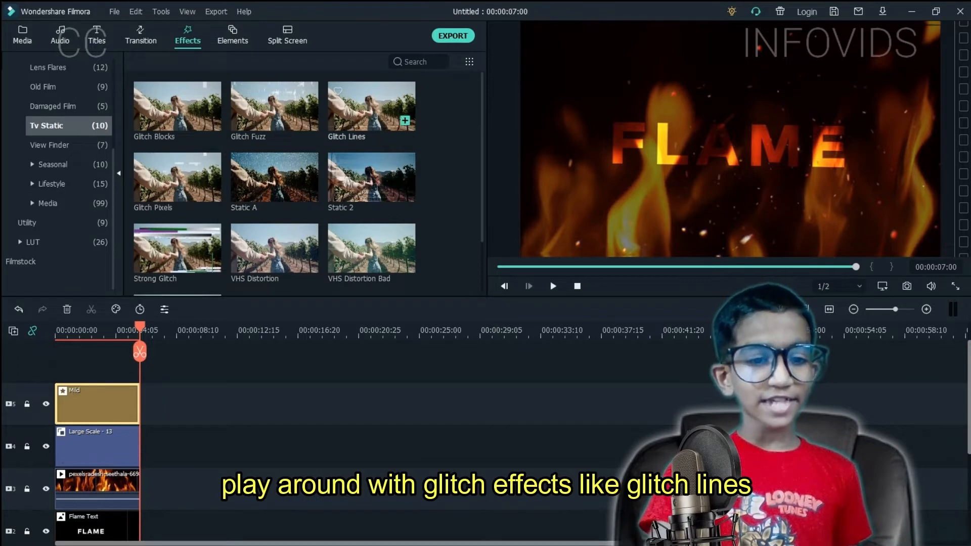
left_click_drag(372, 109, 86, 361)
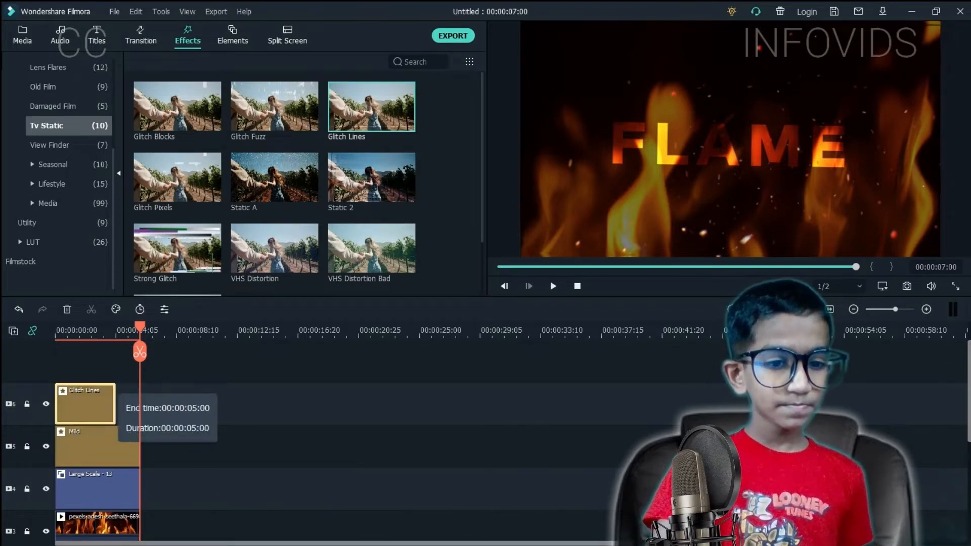
Add the Chromatic Aberration filter from the Distortion category above Glitch Lines, spanning the full clip length, and play back the result
scroll(66, 164, "up", 3)
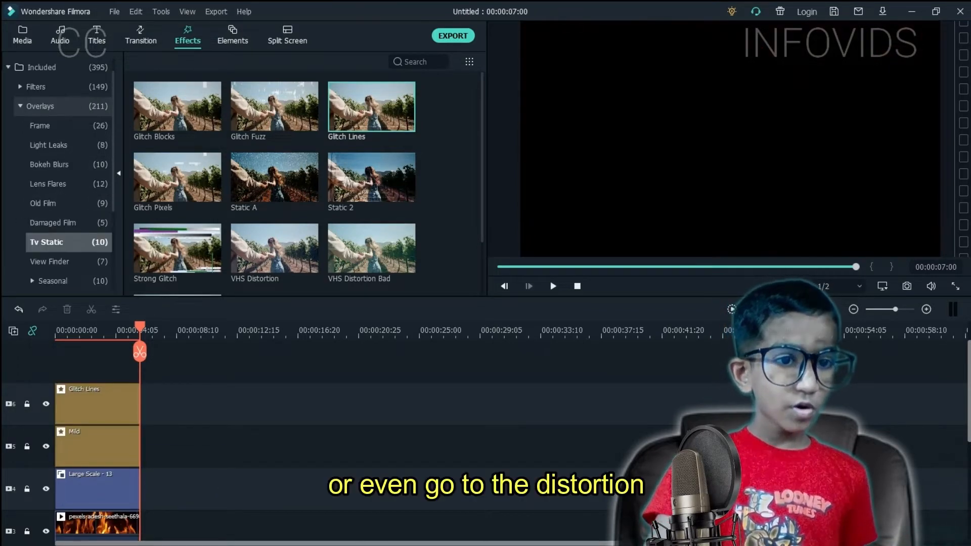
left_click(50, 87)
left_click(56, 242)
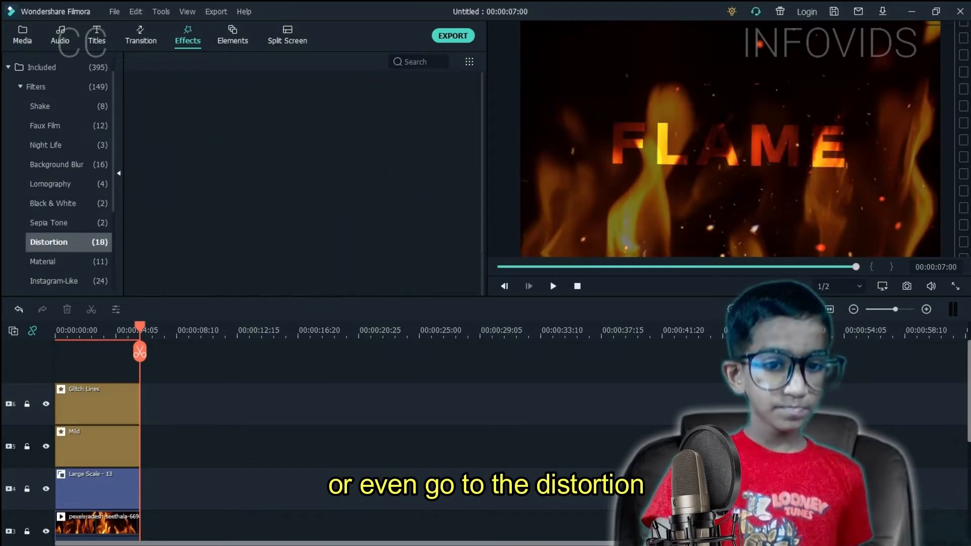
scroll(275, 182, "down", 4)
scroll(276, 182, "up", 4)
left_click_drag(275, 106, 140, 403)
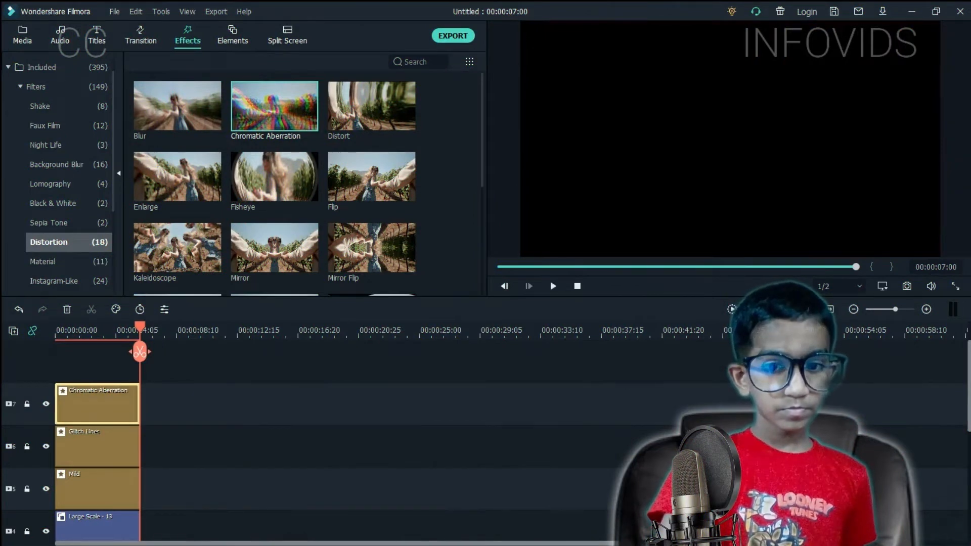
key("space")
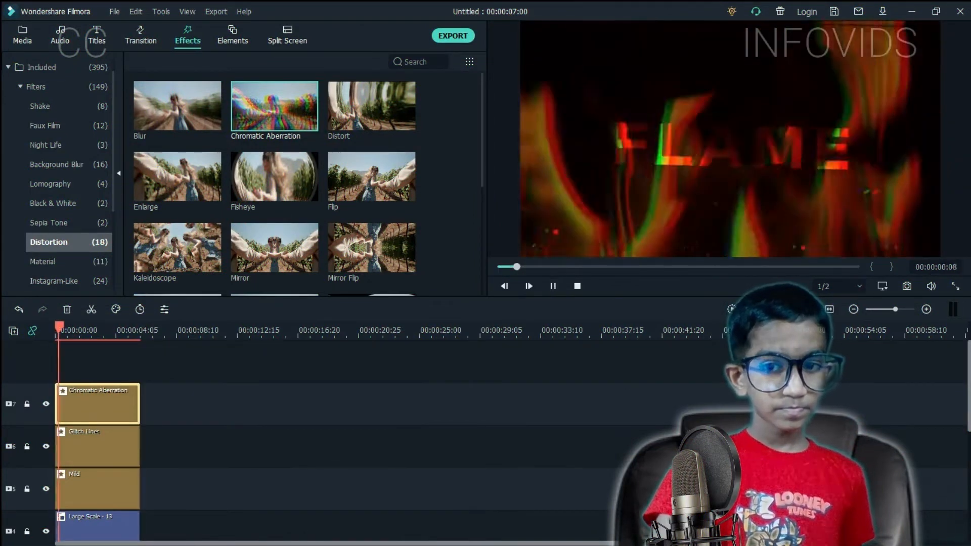
key("space")
Set the Chromatic Aberration effect's Fade to 0.18, play back the result, and apply the setting
double_click(98, 406)
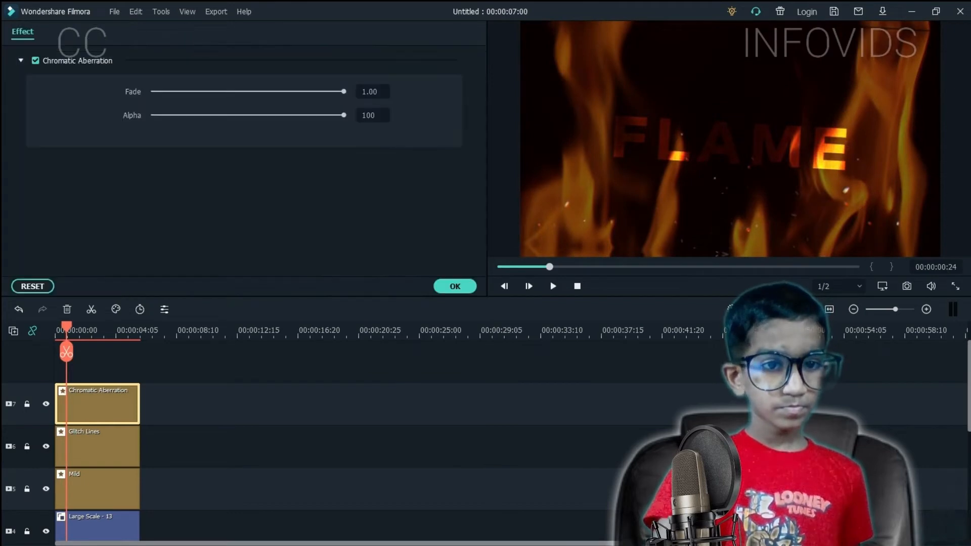
left_click_drag(196, 91, 188, 91)
key("space")
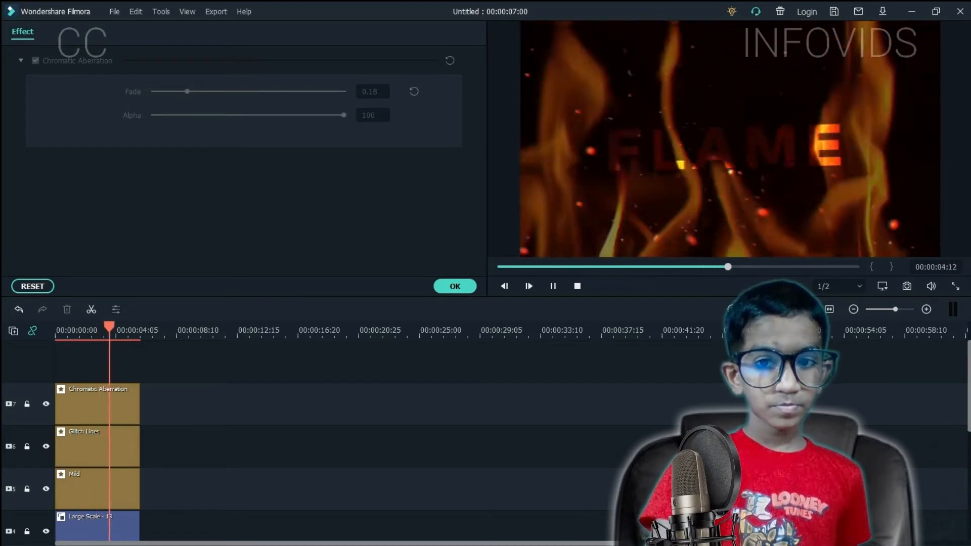
key("space")
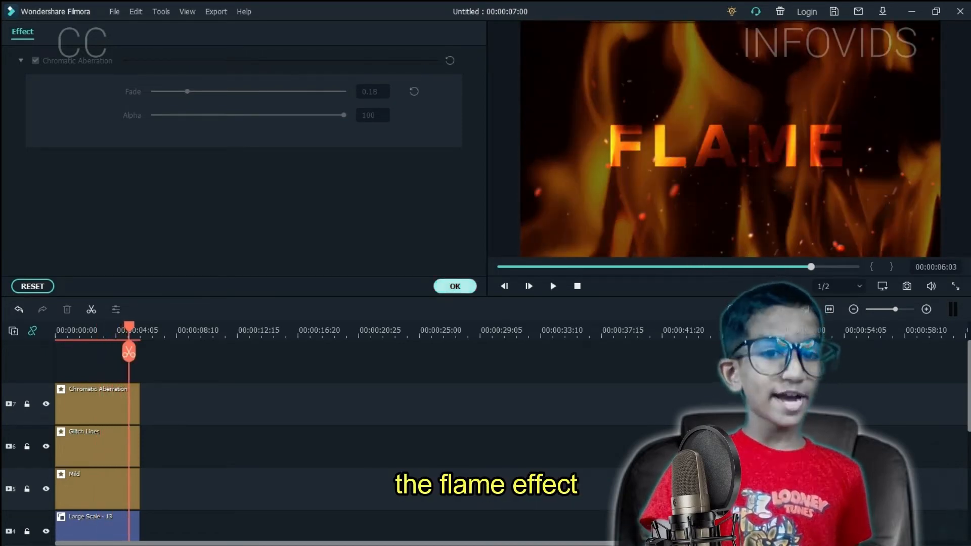
left_click(455, 287)
Check the tone settings of the fire overlay clip above the Flame Text clip and close them
left_click(21, 87)
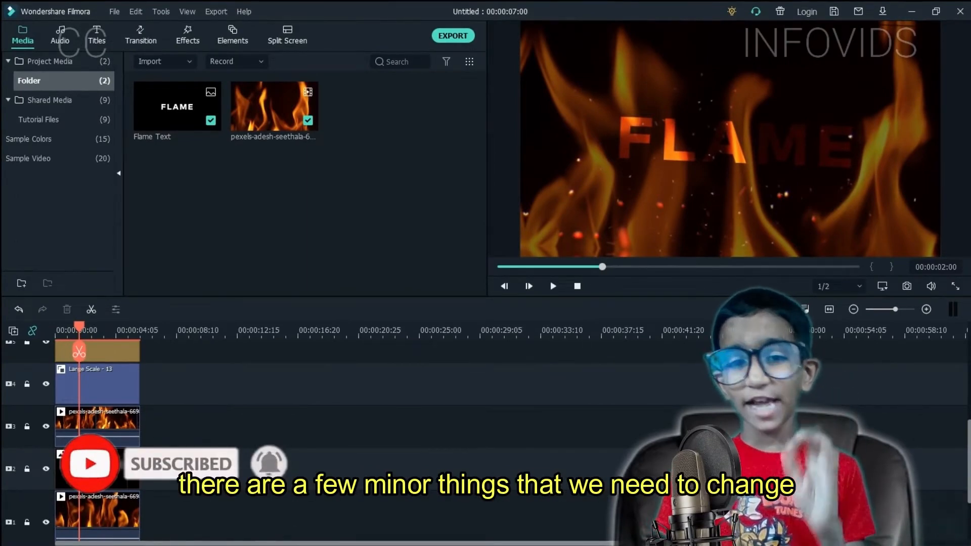
left_click(97, 427)
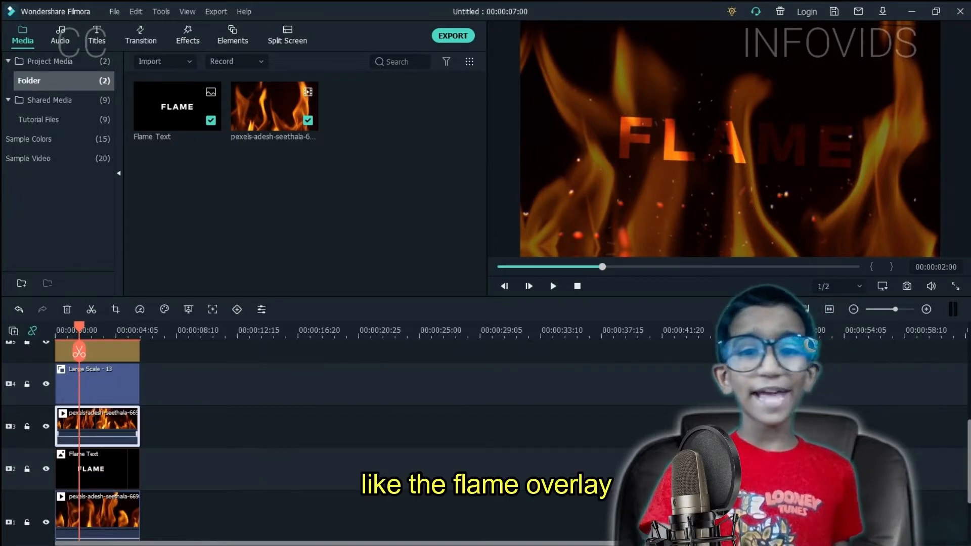
double_click(97, 426)
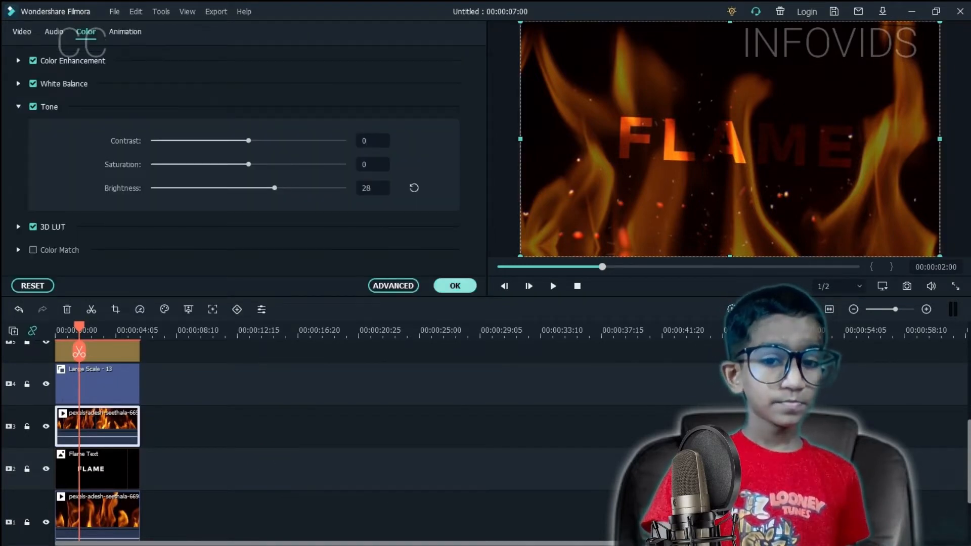
left_click(455, 286)
Add the Basic Dissolve transition to the start of the fire overlay clip and play it back from the beginning
left_click(141, 35)
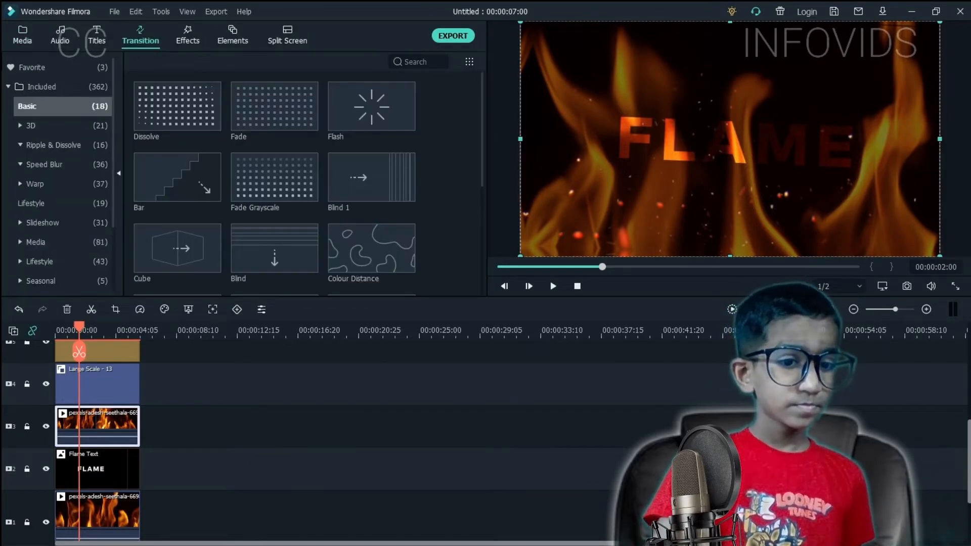
left_click_drag(79, 351, 56, 351)
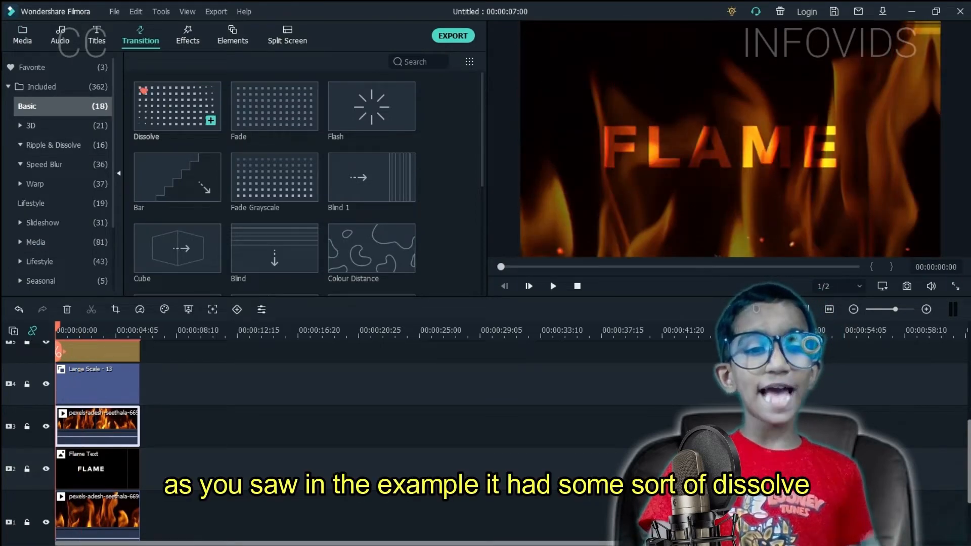
left_click_drag(177, 107, 67, 426)
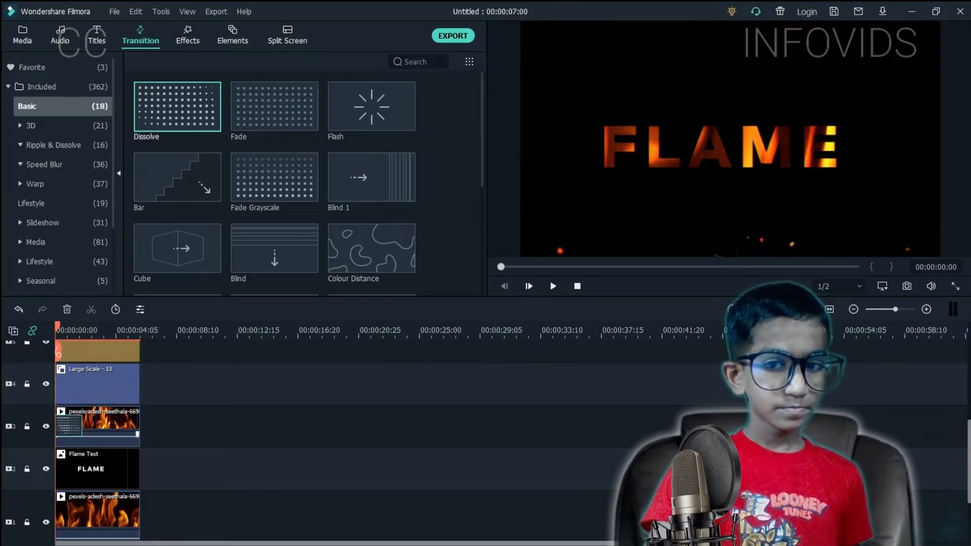
key("space")
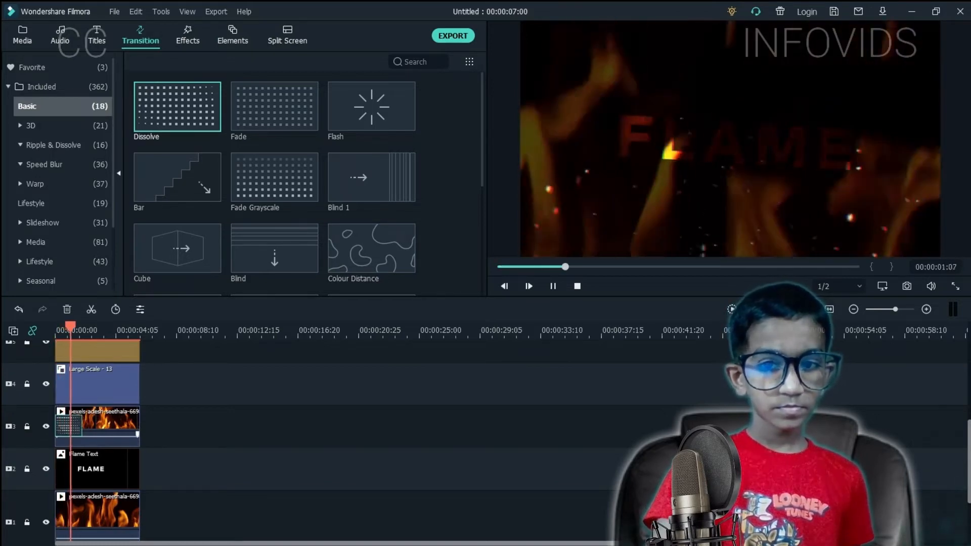
key("space")
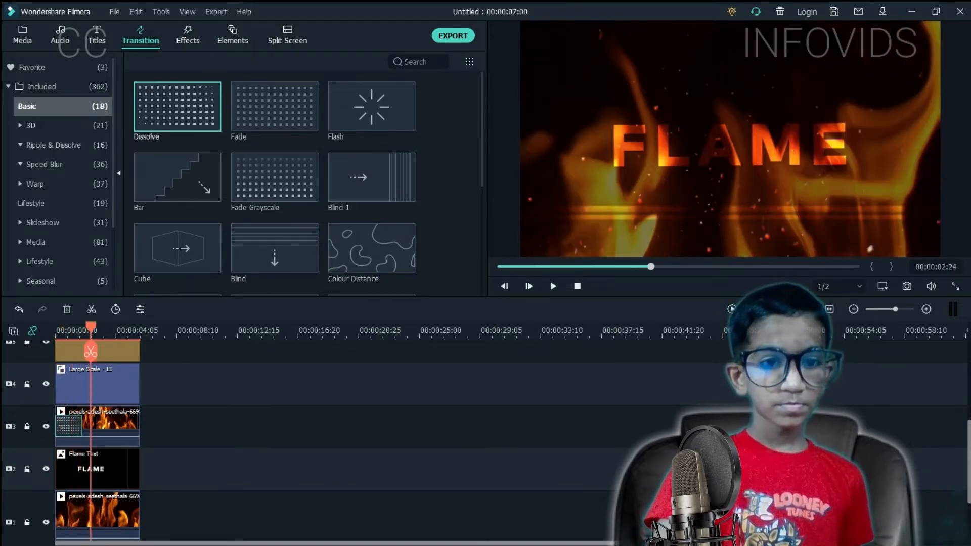
Try the Sandra Lomo filter on a new track above Chromatic Aberration, playing it back from the beginning
scroll(354, 435, "up", 5)
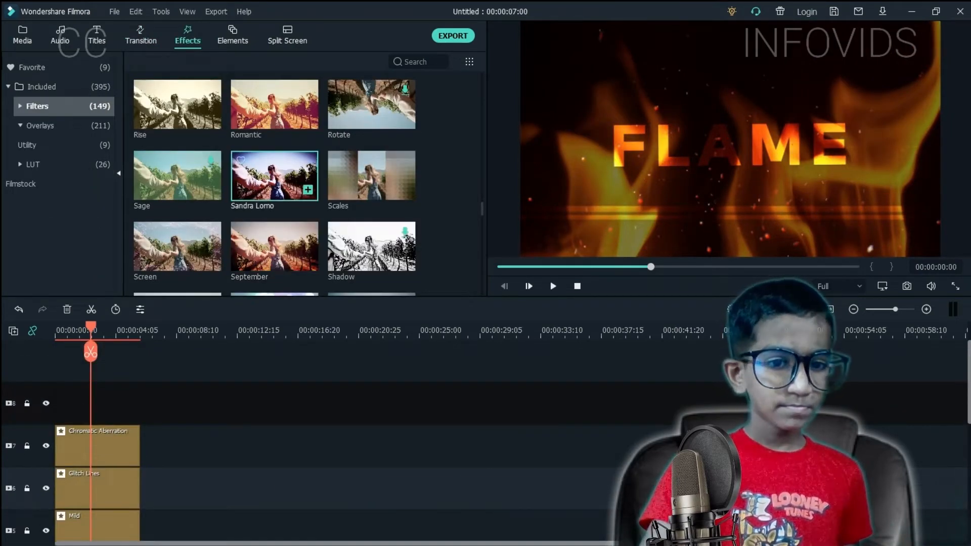
left_click_drag(274, 175, 85, 403)
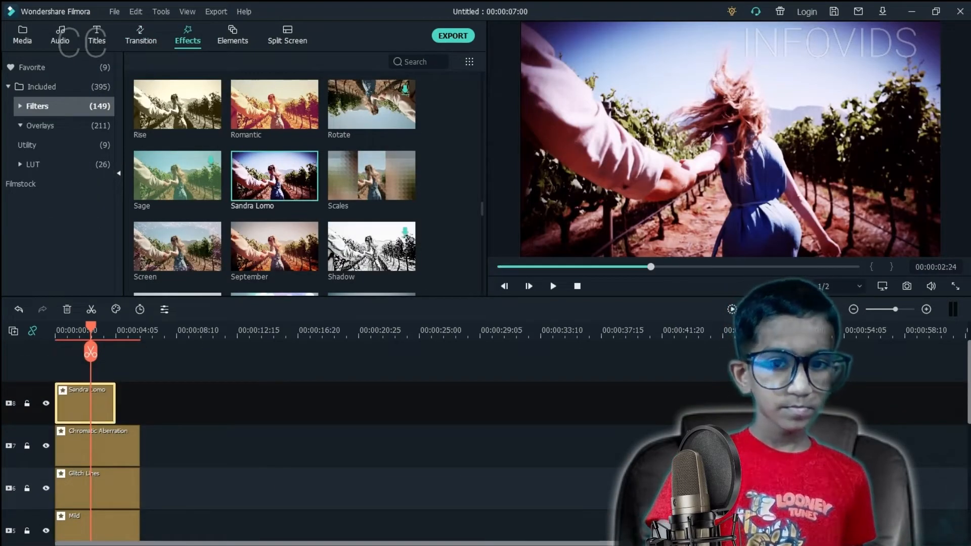
left_click_drag(91, 328, 55, 327)
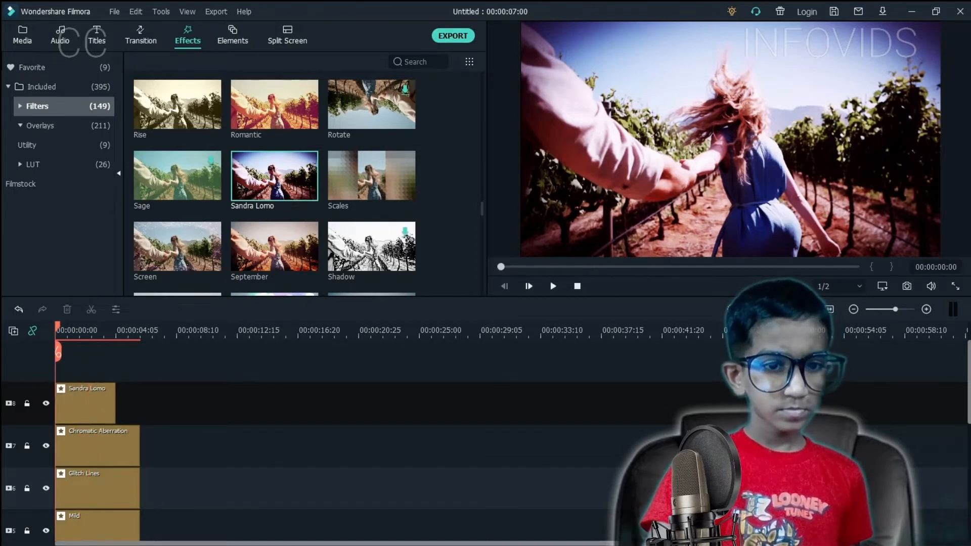
key("space")
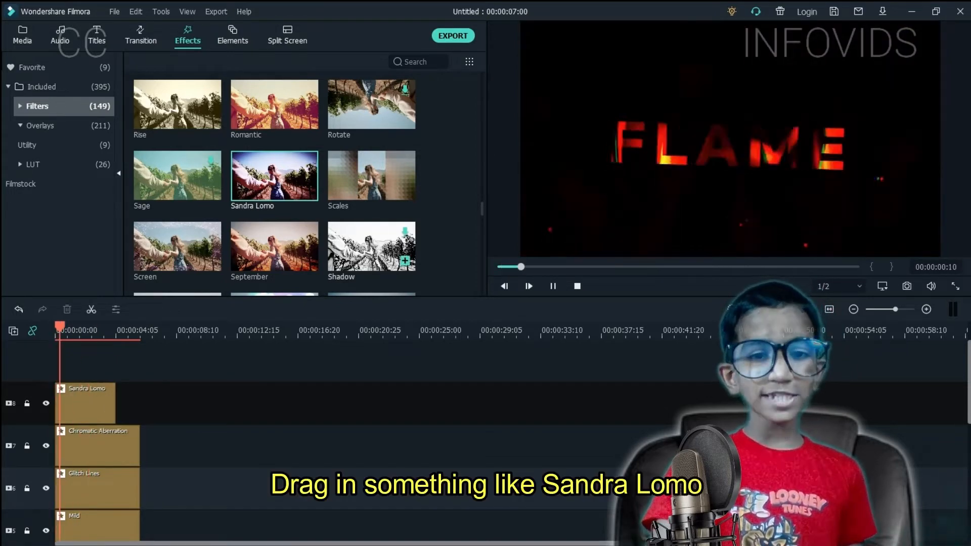
scroll(354, 435, "down", 4)
key("space")
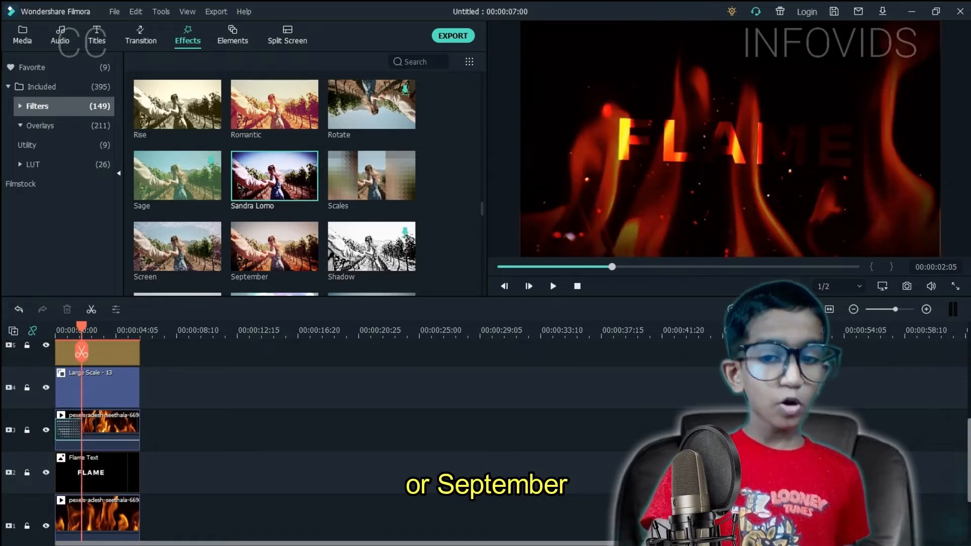
scroll(82, 352, "up", 1)
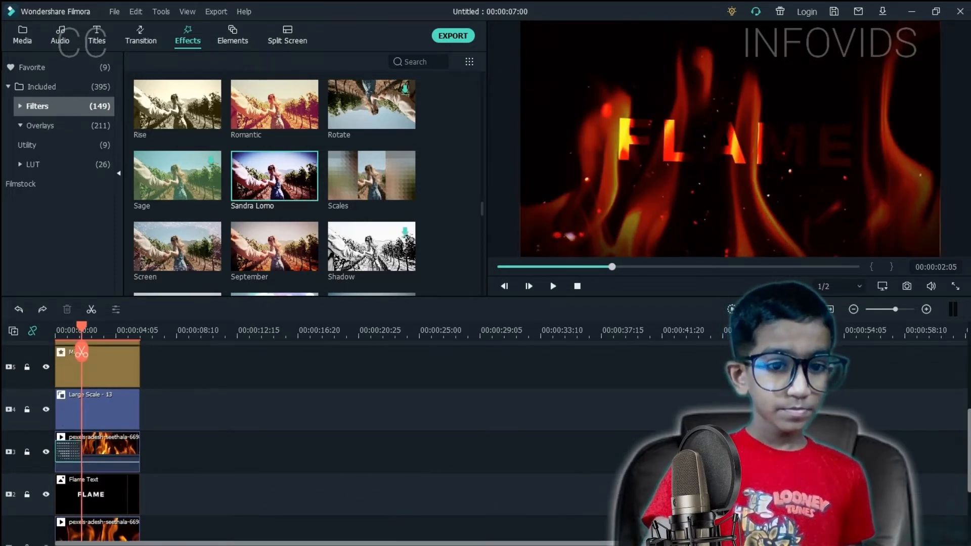
Add the September filter above Chromatic Aberration, spanning the full clip length, and play back the result
scroll(81, 353, "up", 6)
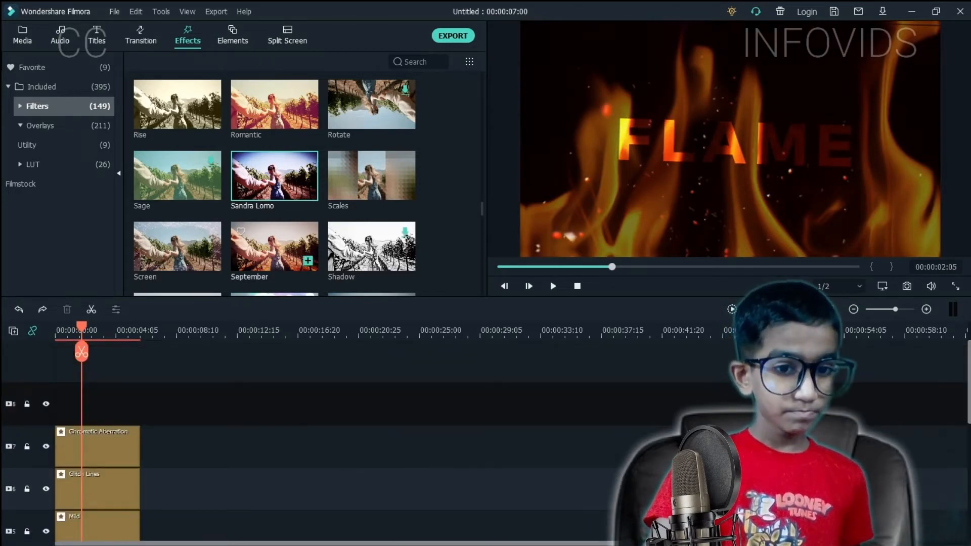
left_click_drag(273, 247, 140, 405)
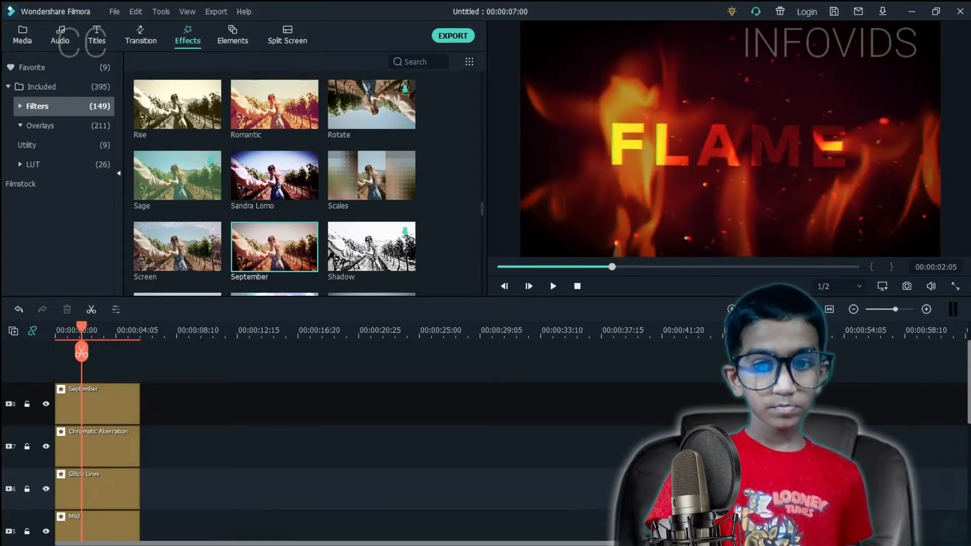
key("space")
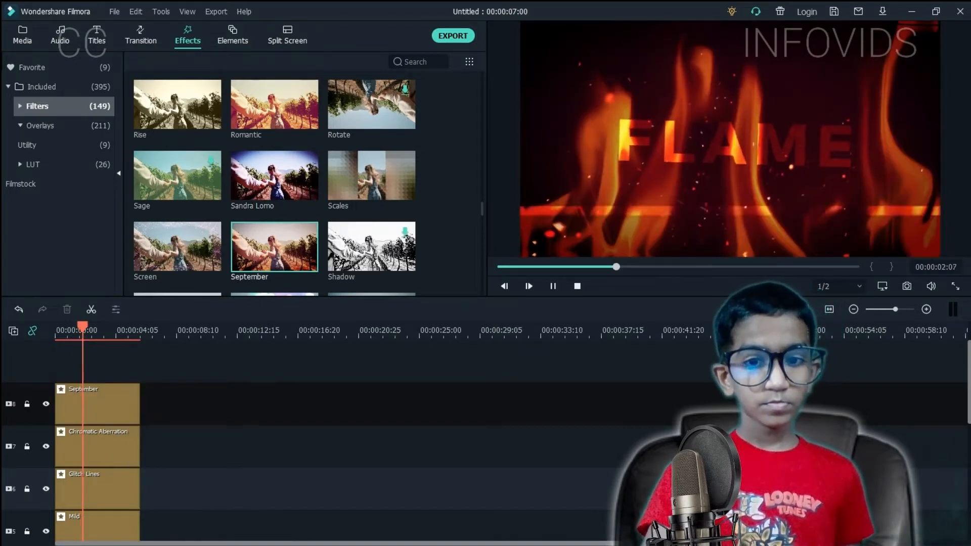
key("space")
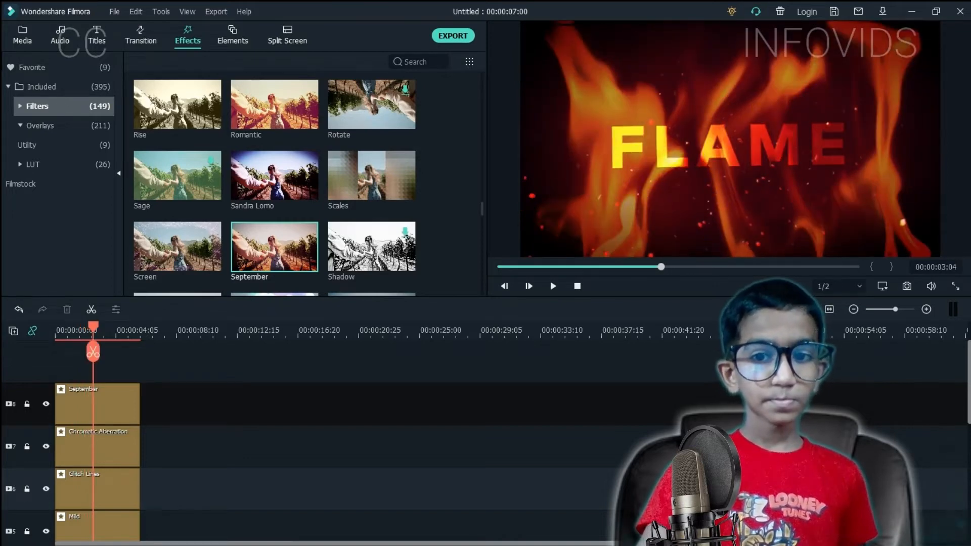
Open the export settings for a local MP4 file and name the video Flame
scroll(93, 352, "down", 6)
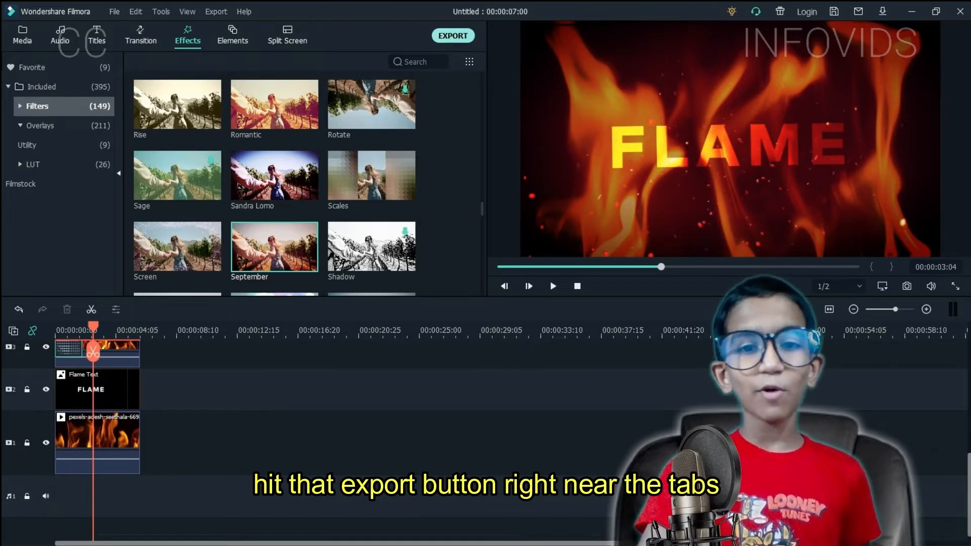
key("ctrl+e")
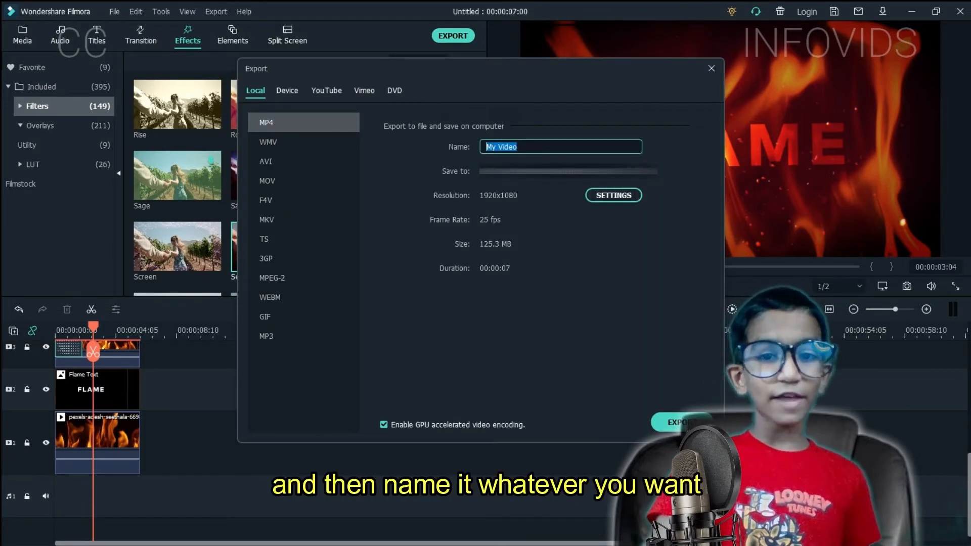
type("Flame")
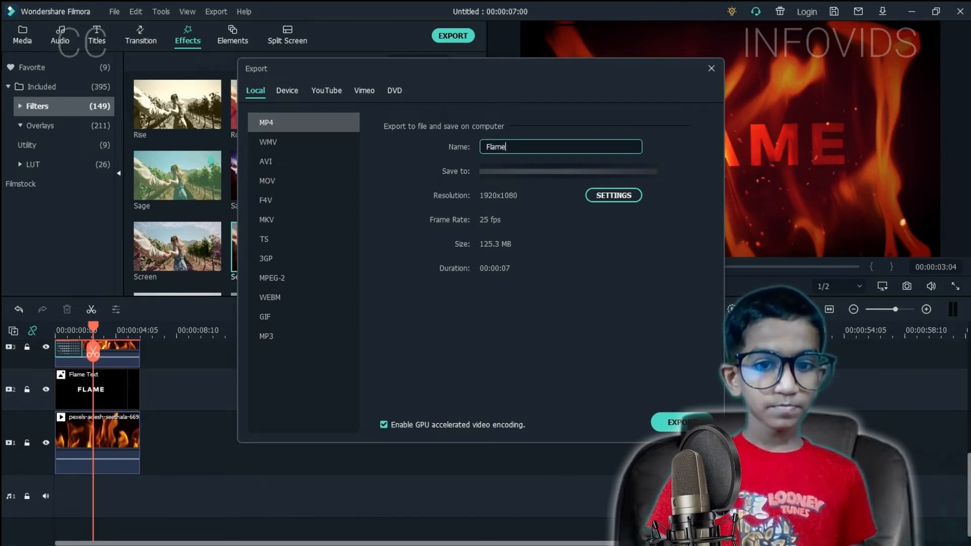